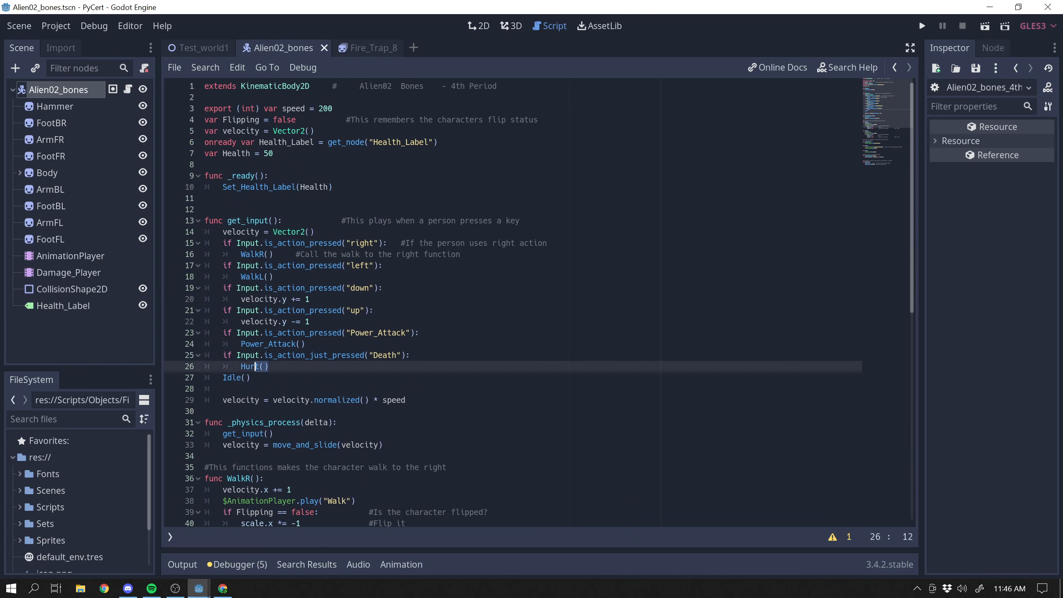
Step: Open the Alien02_bones script and examine the Hurt function's call to play the Hurt animation on Damage_Player
left_click(50, 95)
scroll(915, 289, "up", 4)
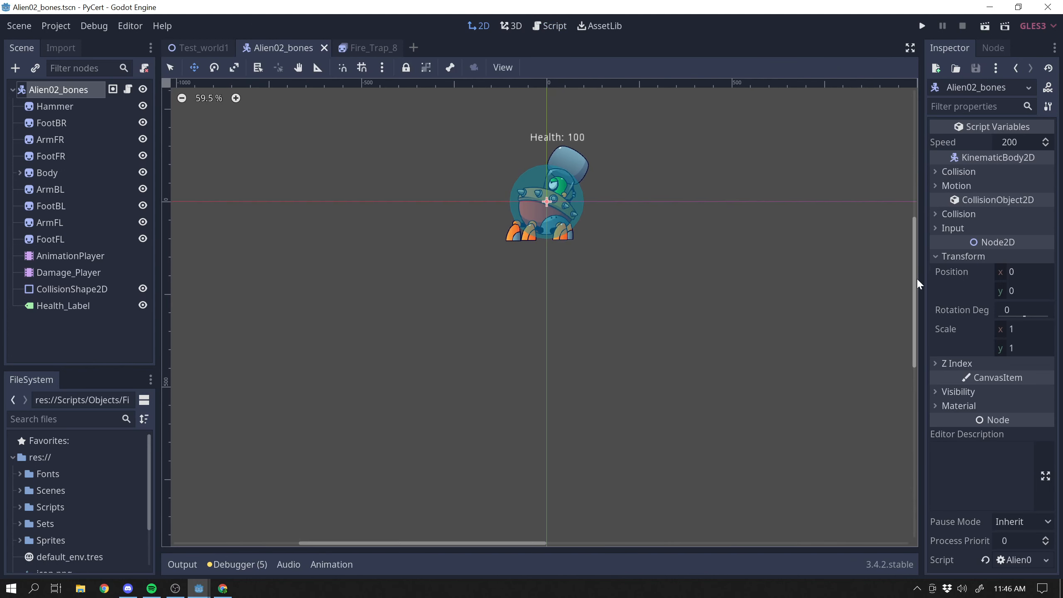
scroll(518, 544, "right", 3)
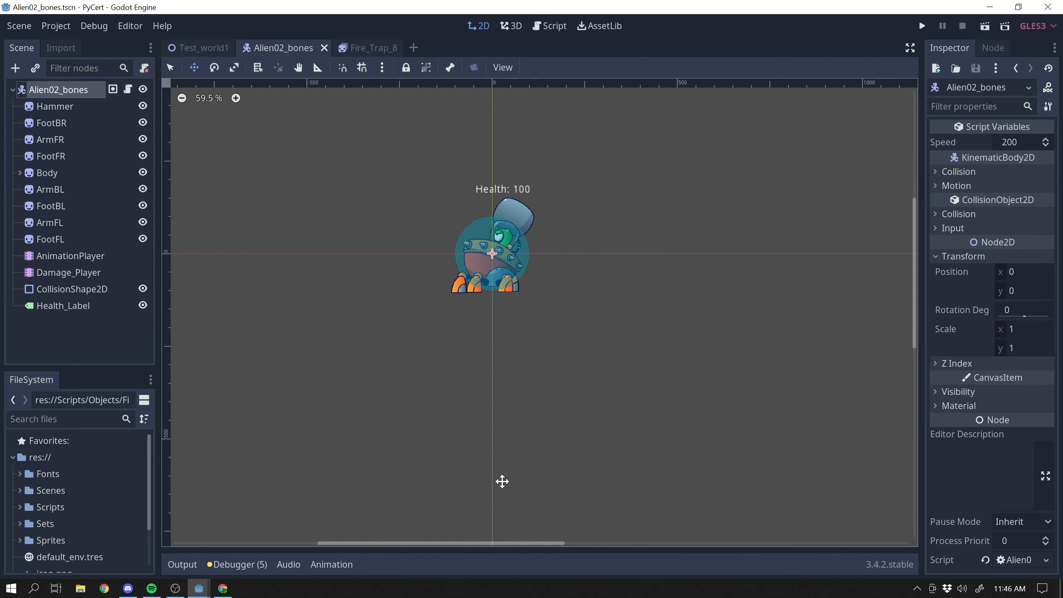
left_click(127, 89)
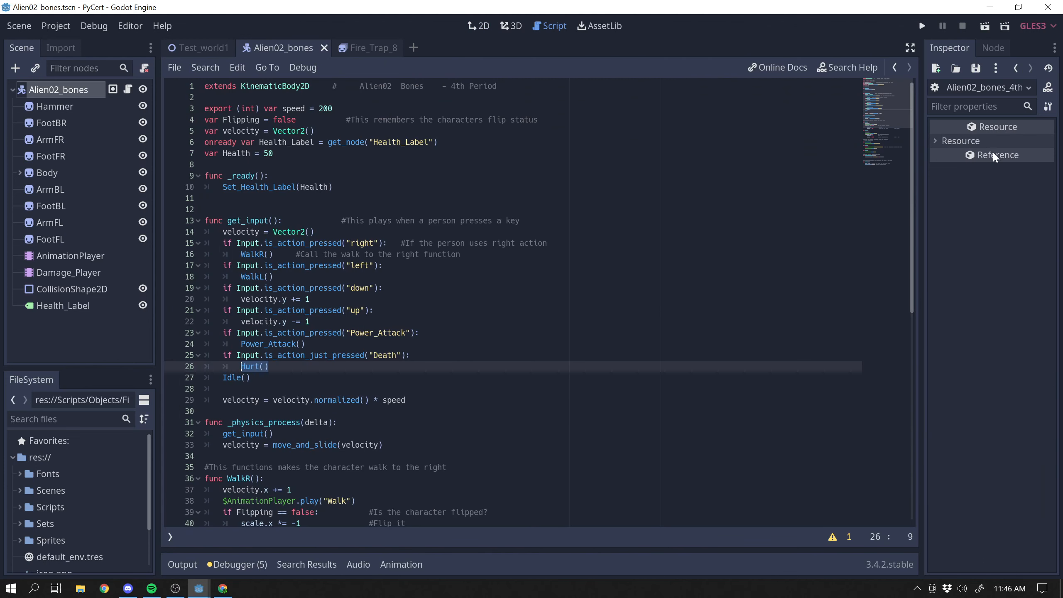
scroll(895, 300, "down", 11)
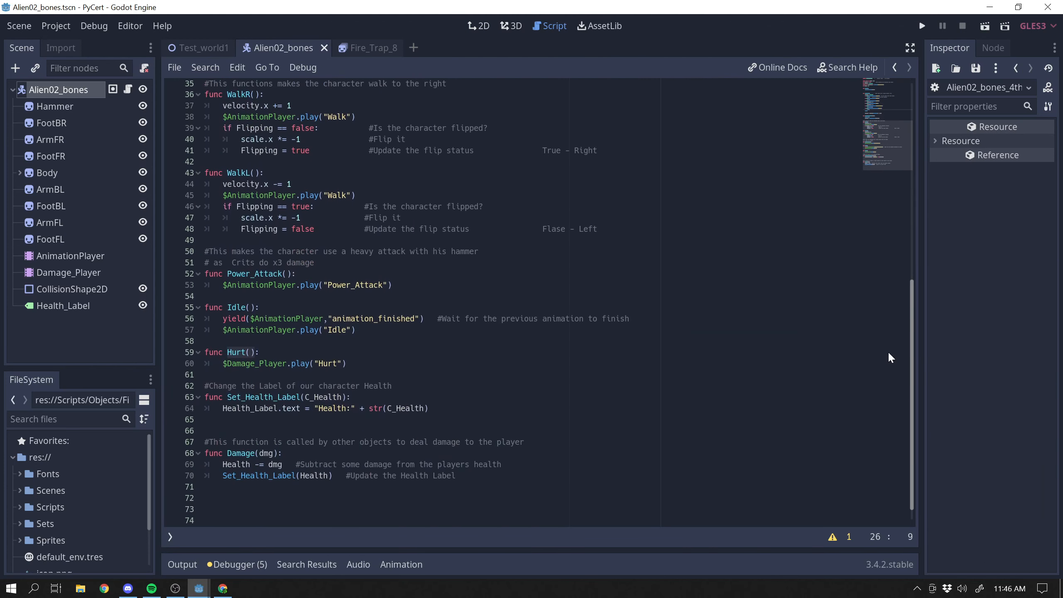
scroll(889, 354, "down", 1)
left_click_drag(347, 343, 287, 344)
left_click(323, 377)
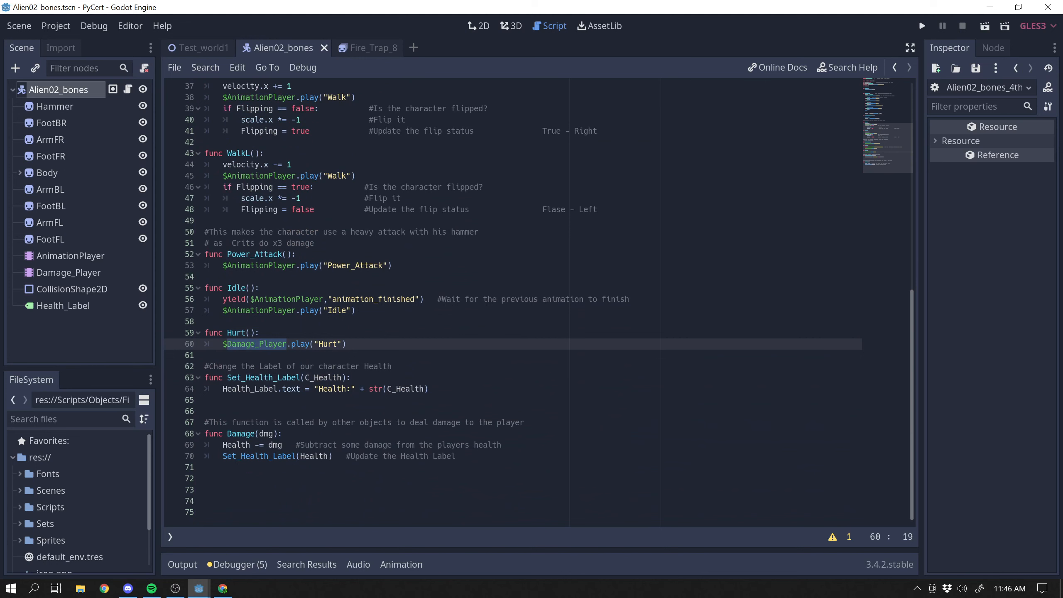
double_click(302, 343)
double_click(329, 344)
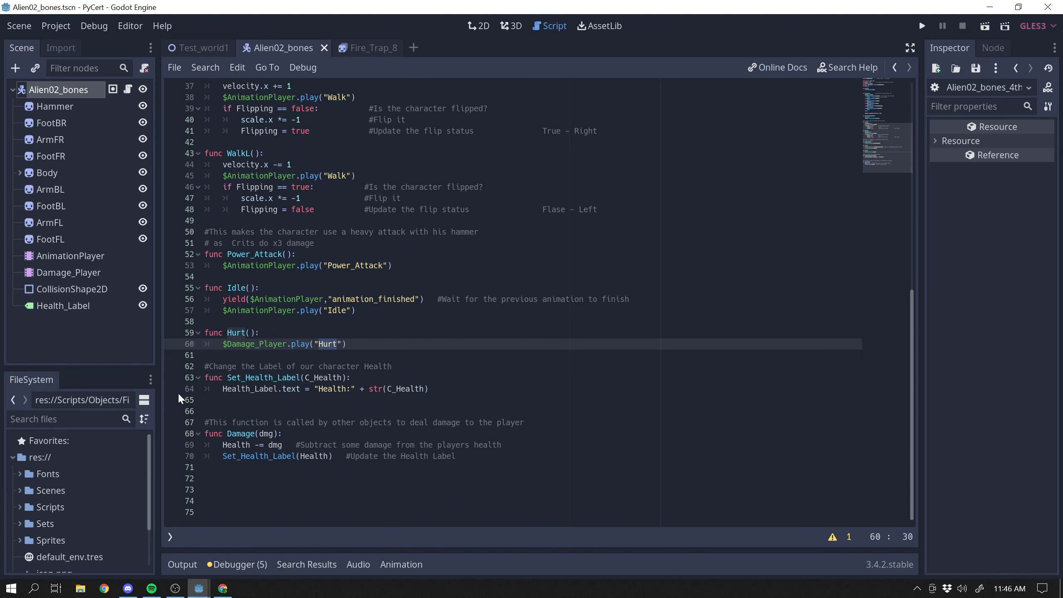
Step: Show the Damage_Player node's Hurt animation tracks together with the character in the 2D view
left_click(51, 257)
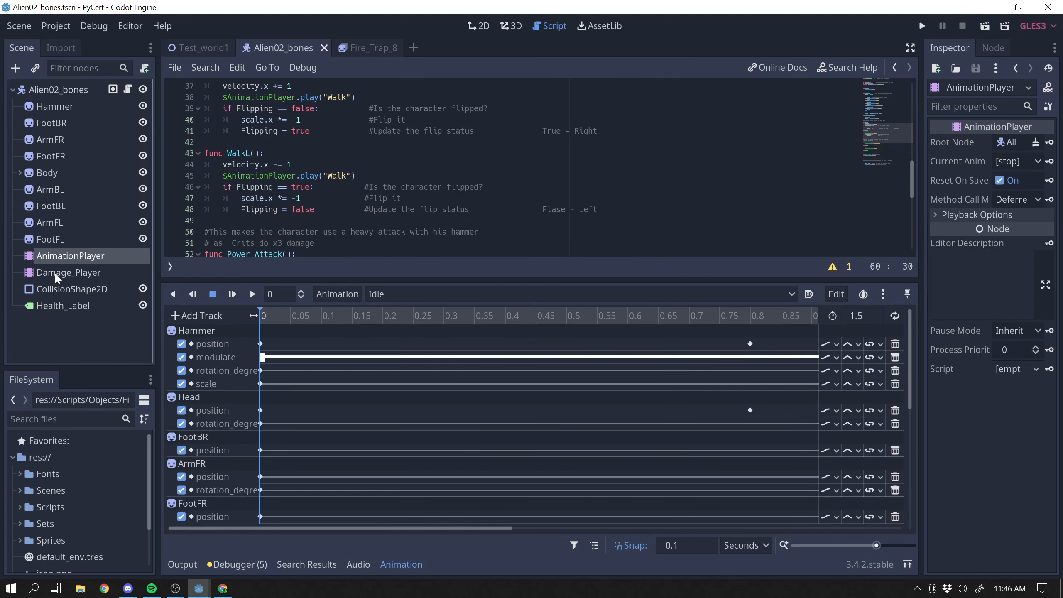
left_click(54, 272)
double_click(65, 269)
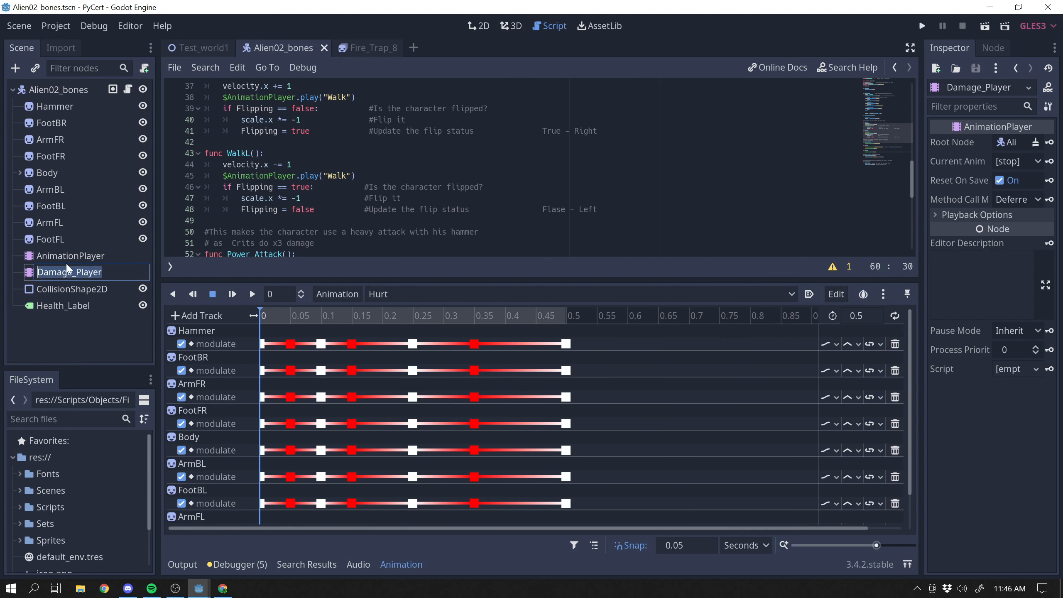
left_click(474, 25)
left_click(477, 26)
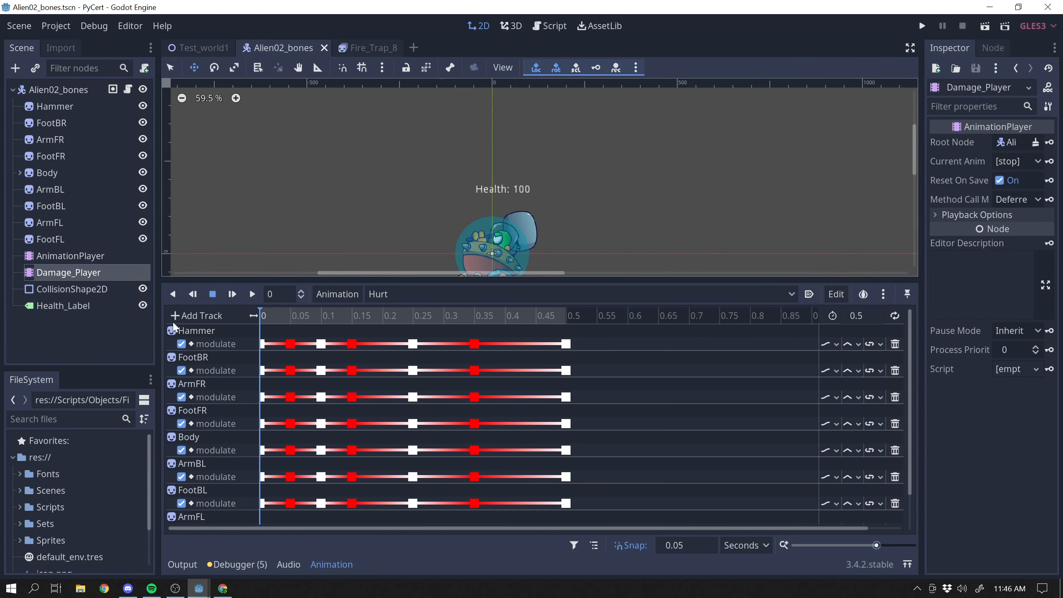
Step: Return to the Alien02_bones script and review the AnimationPlayer calls in the walk, Power_Attack and Idle functions
left_click(128, 89)
left_click(413, 564)
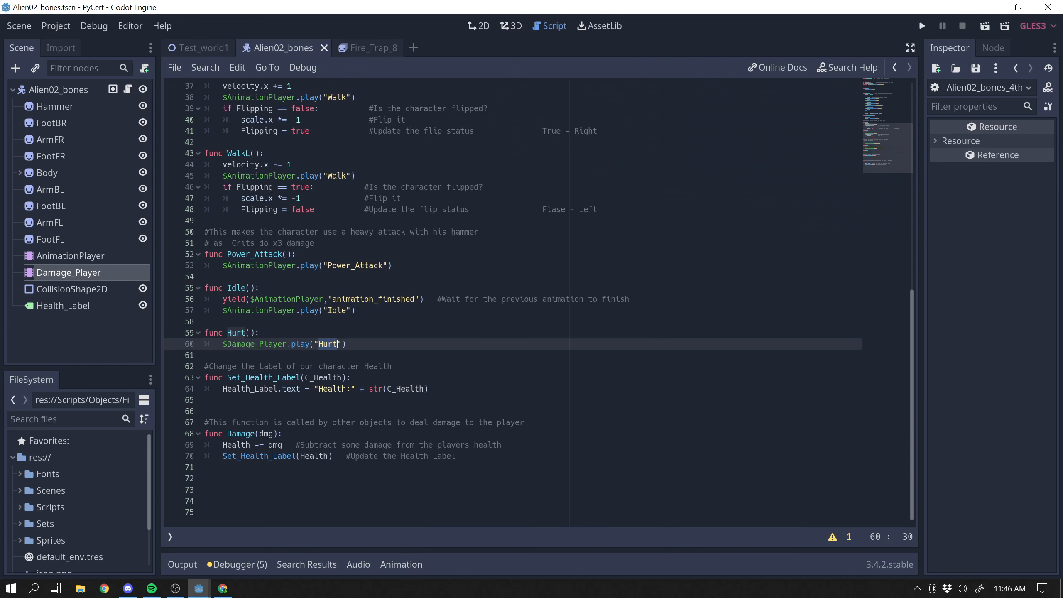
left_click(419, 400)
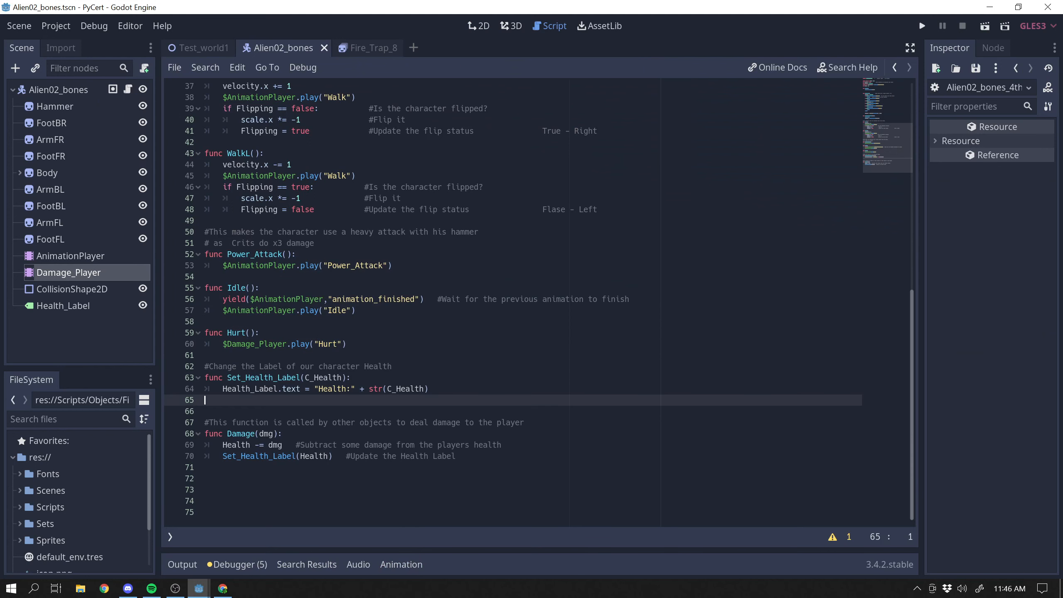
double_click(267, 265)
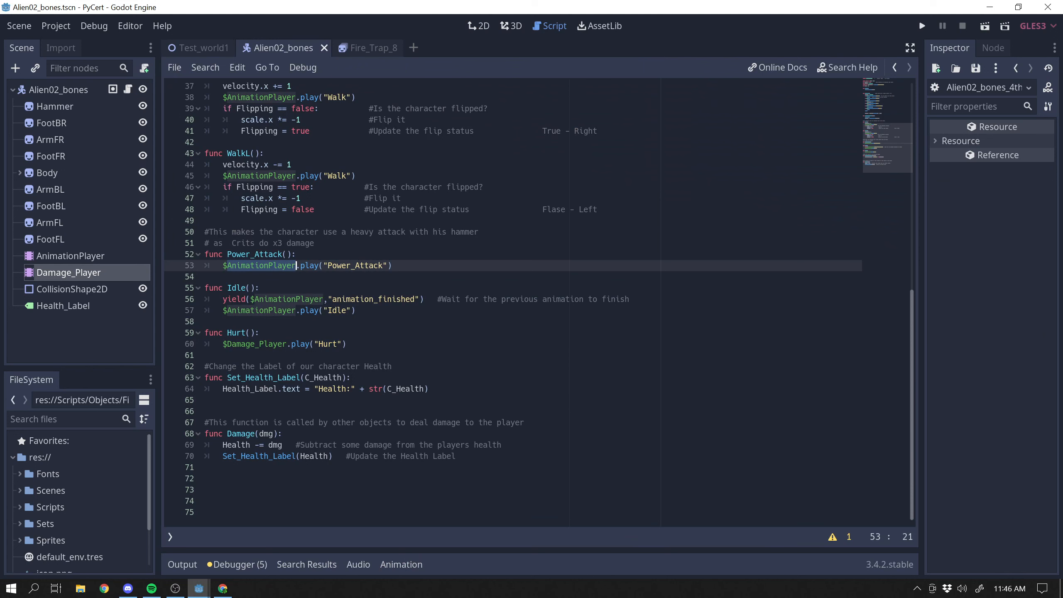
scroll(539, 304, "up", 3)
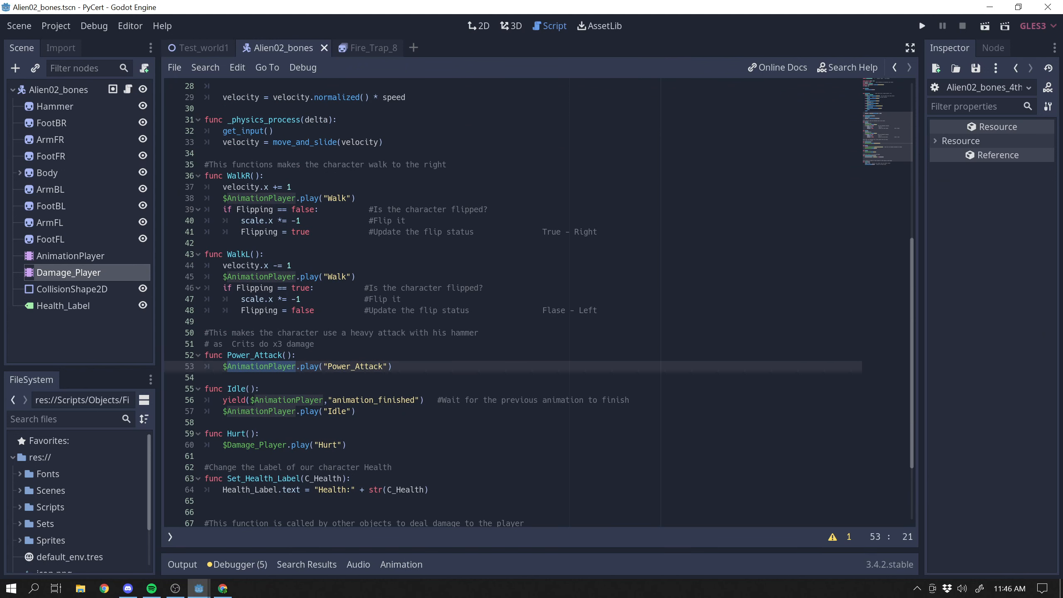
scroll(539, 305, "down", 2)
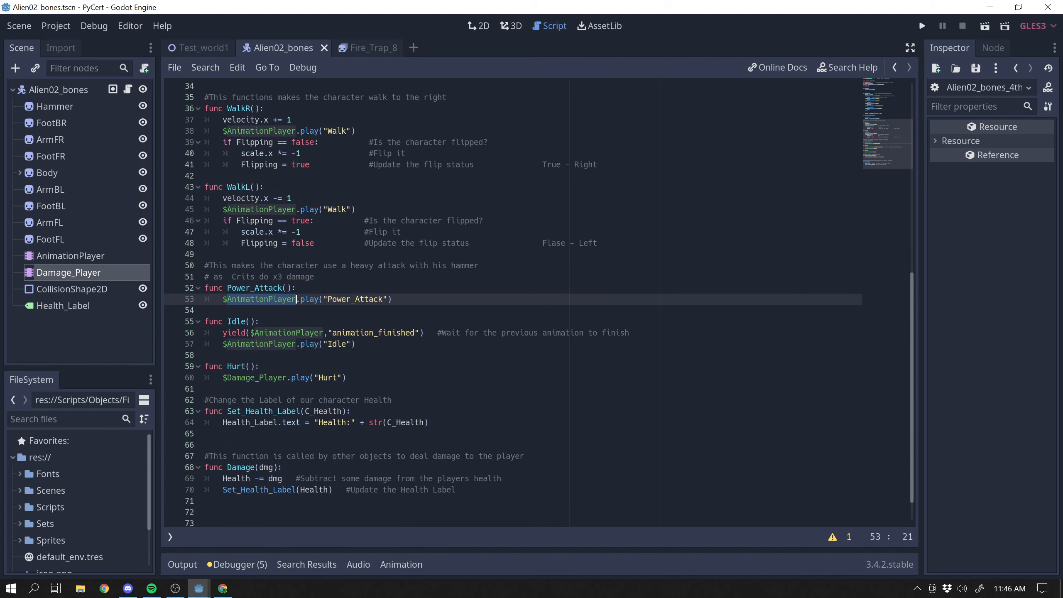
Step: Preview the AnimationPlayer node's Idle animation from the start in the 2D view, with its whole timeline in sight
left_click(477, 22)
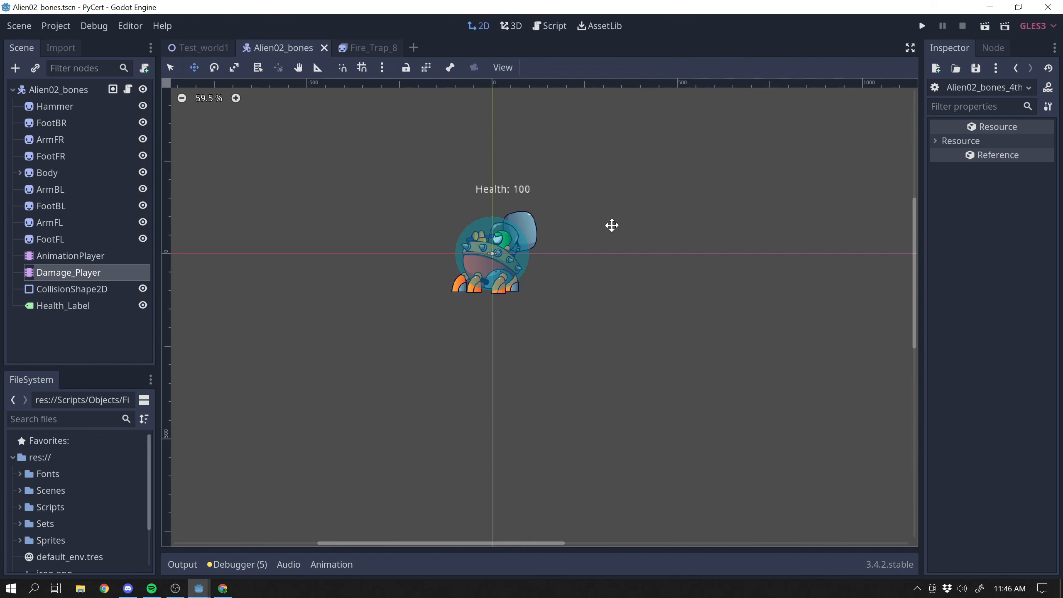
left_click(70, 256)
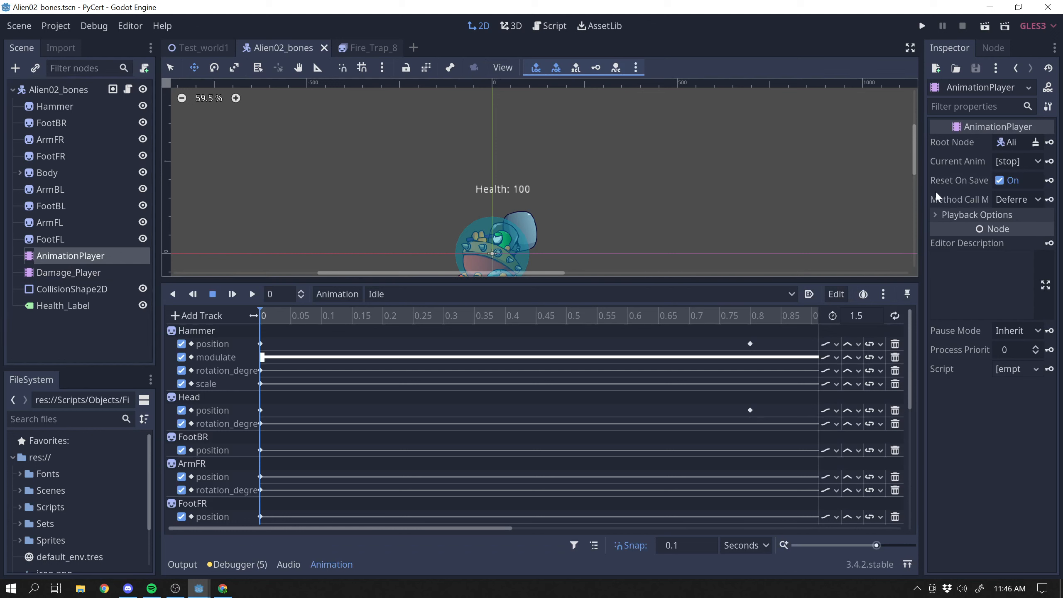
left_click_drag(916, 155, 917, 161)
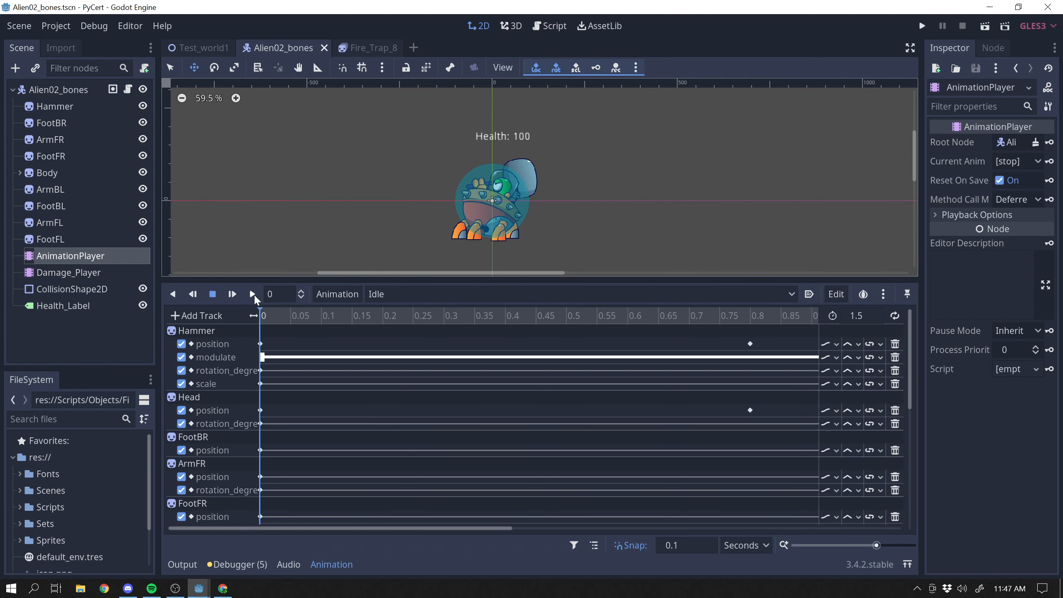
left_click(235, 293)
left_click(233, 295)
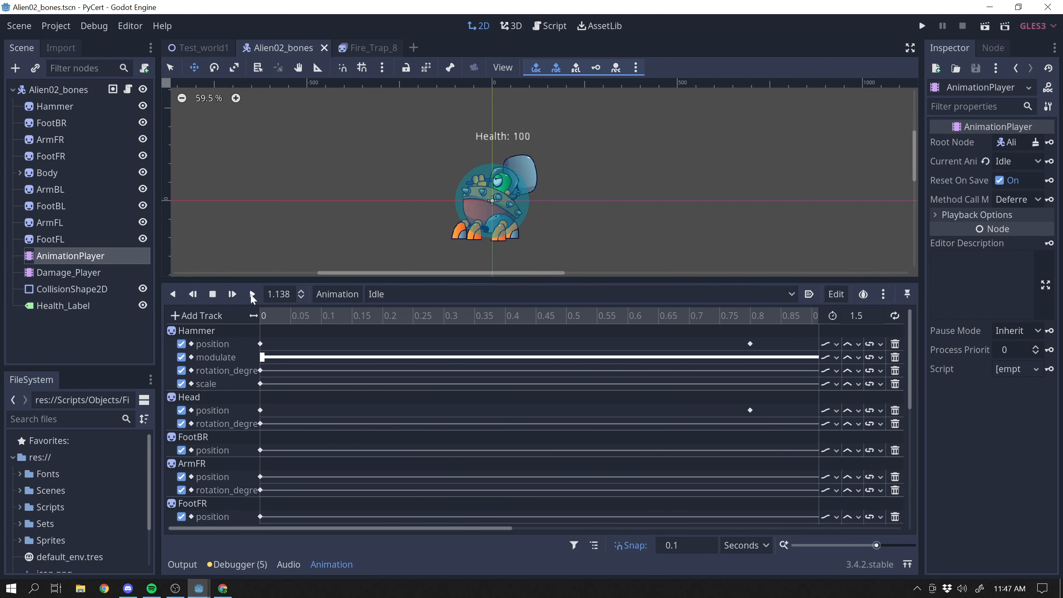
left_click_drag(875, 545, 868, 544)
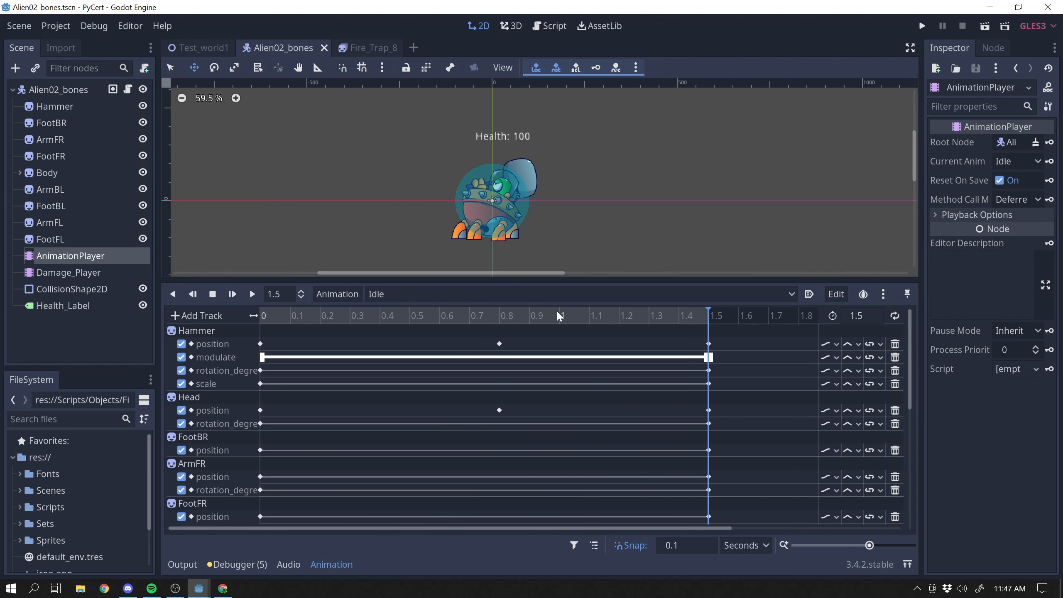
left_click(231, 294)
left_click(235, 293)
Step: Switch the AnimationPlayer to the Walk animation and preview it from the start
left_click(429, 294)
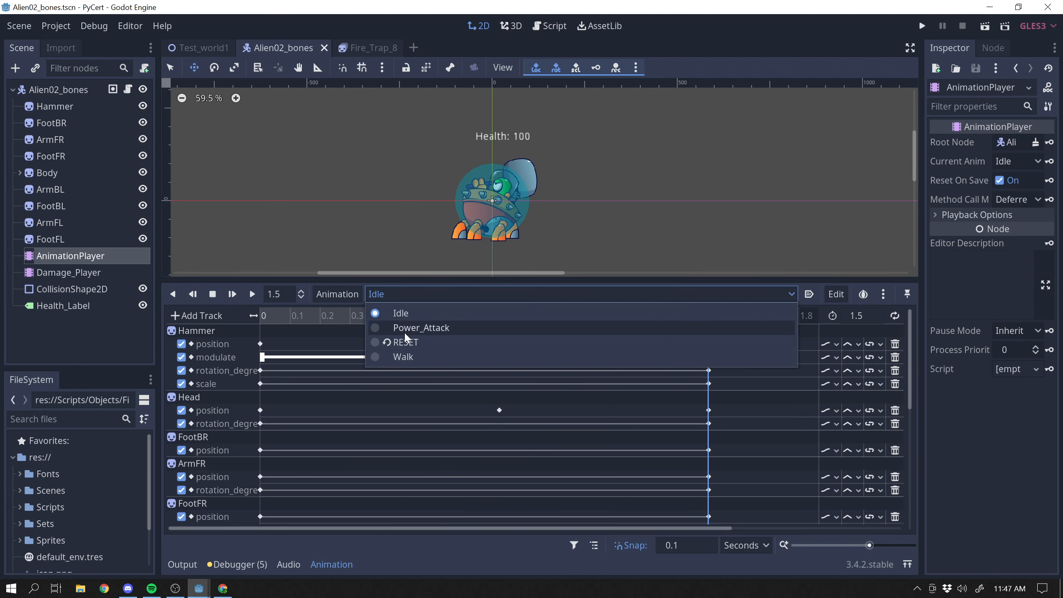
left_click(411, 354)
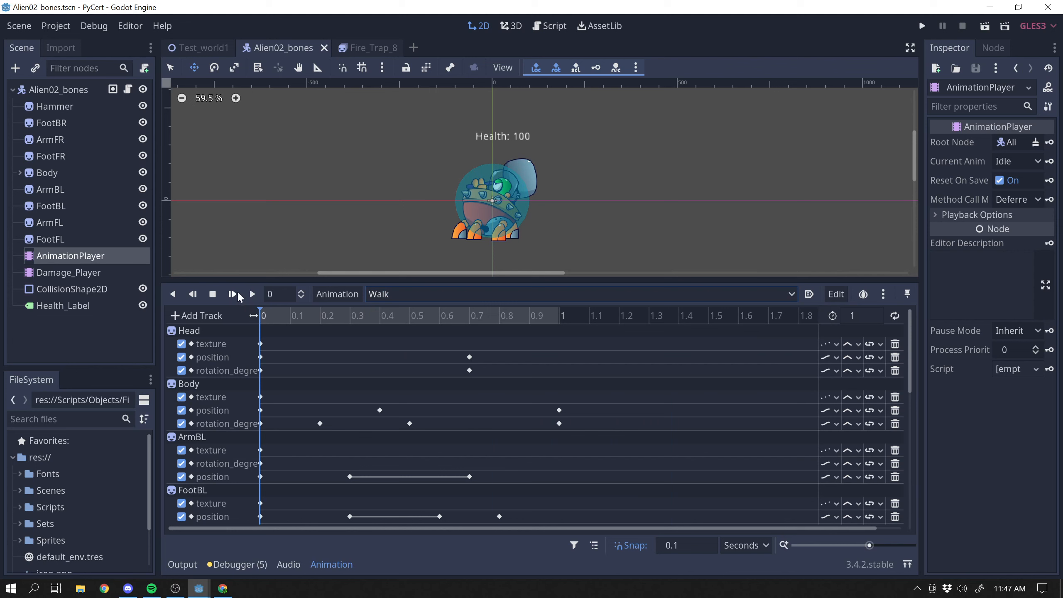
left_click(234, 293)
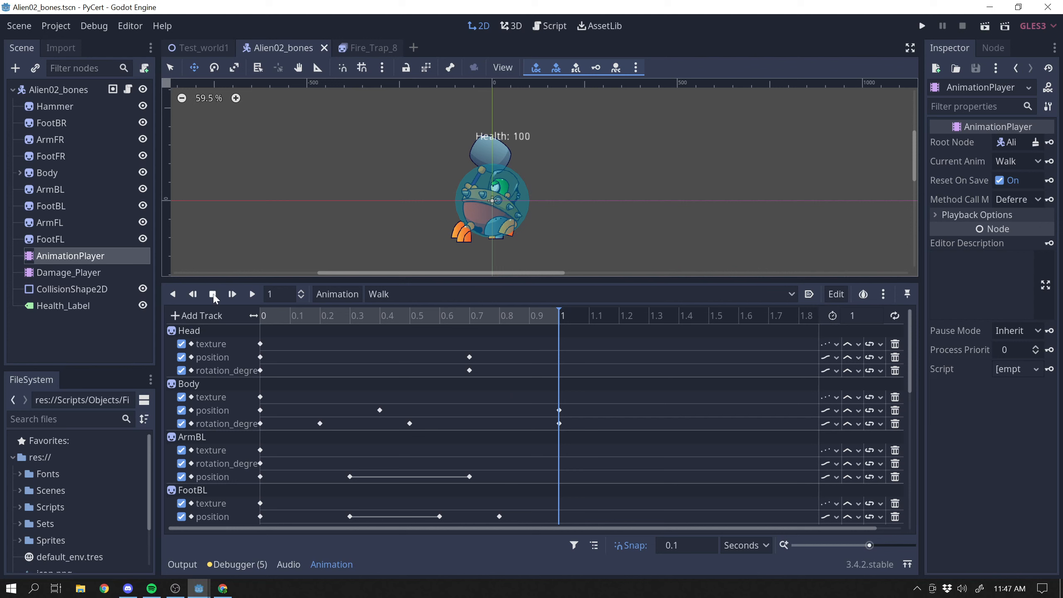
left_click(232, 295)
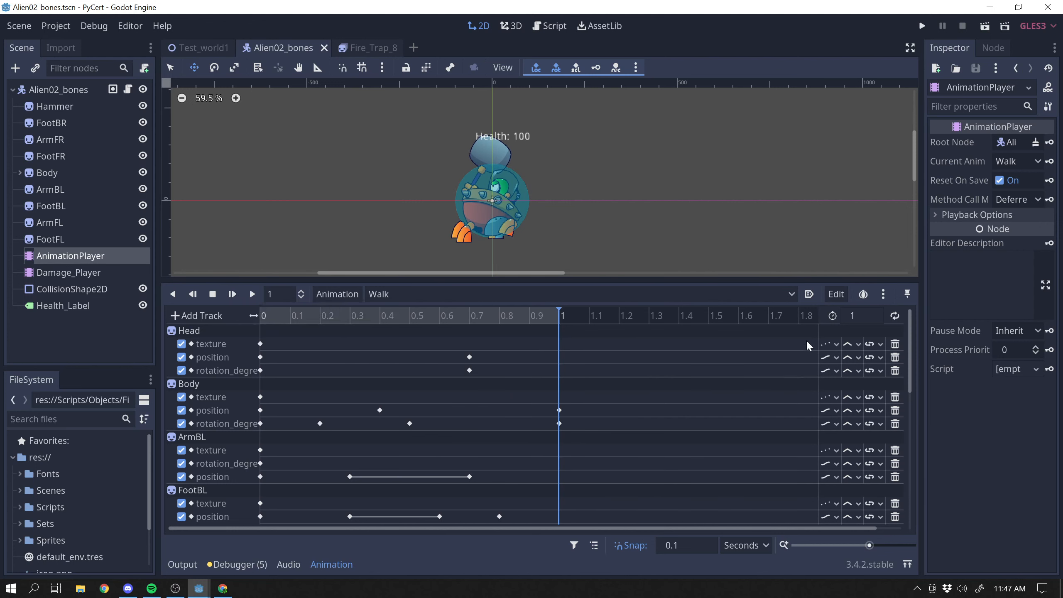
Step: Try a Walk animation length of 1.01 seconds with a test playback, and set the length back to 1
left_click(865, 314)
type(".01")
key("Return")
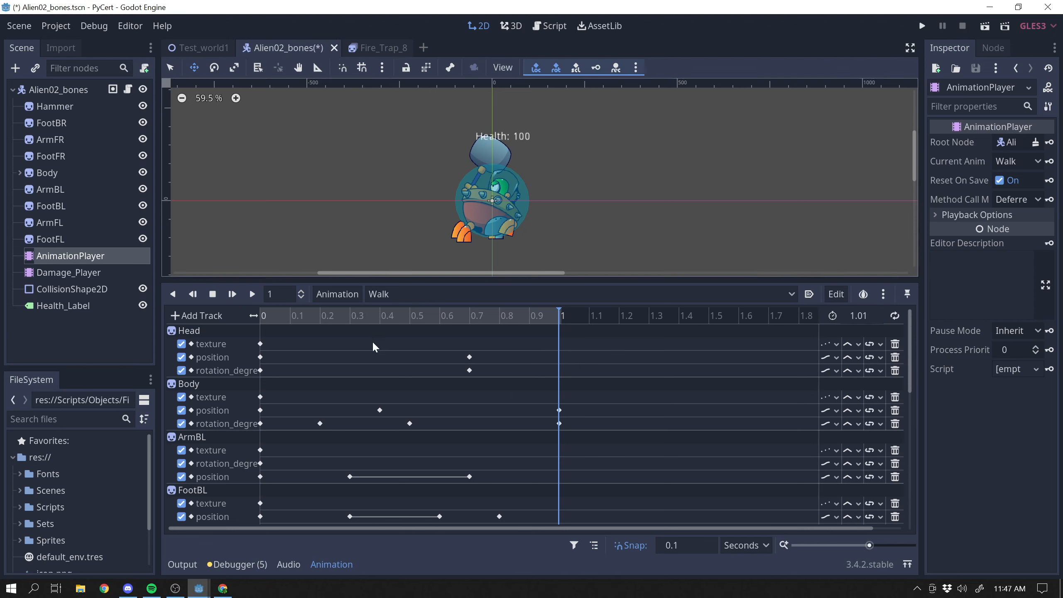
left_click(231, 294)
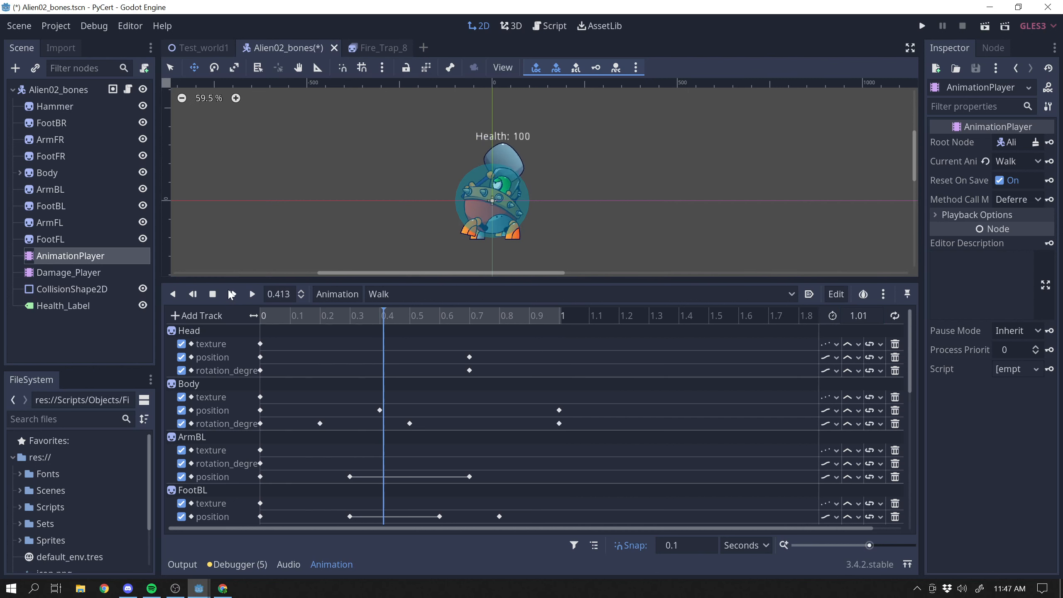
left_click(862, 316)
type("1")
key("Return")
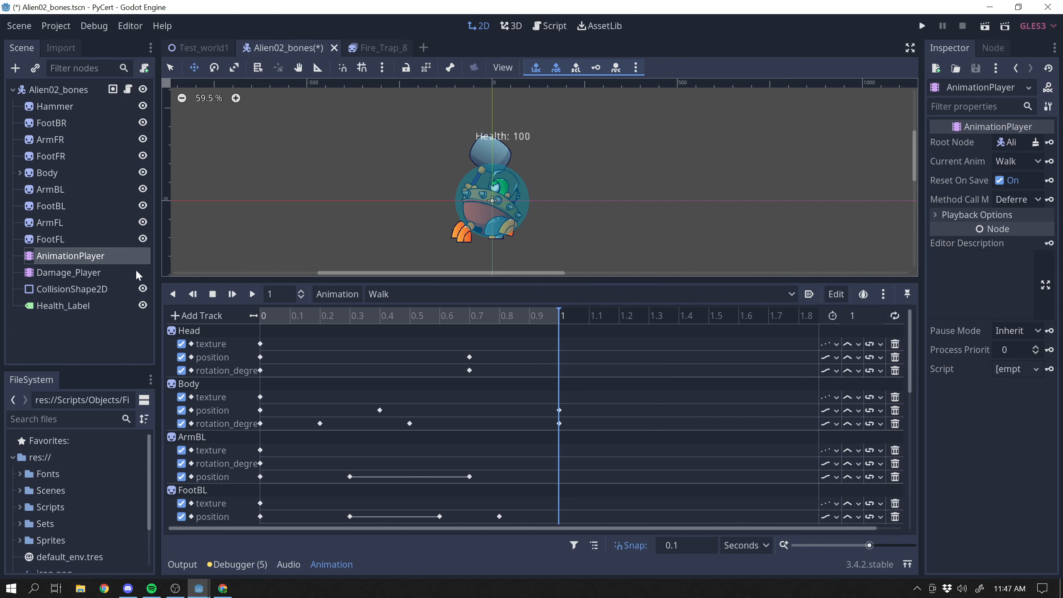
Step: Switch the AnimationPlayer to the Power_Attack animation and preview it from the start
left_click(458, 294)
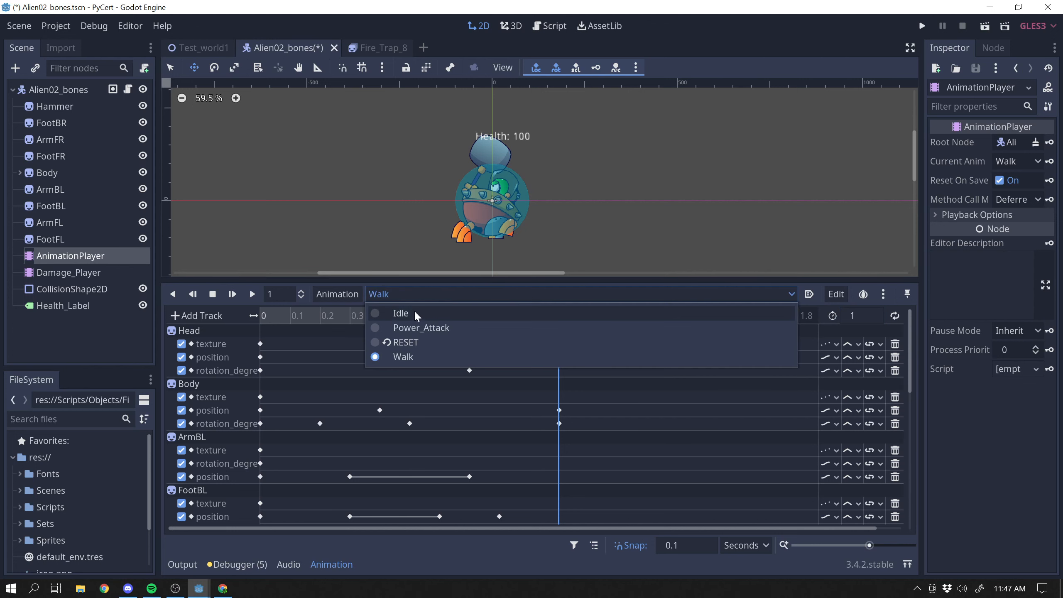
left_click(422, 329)
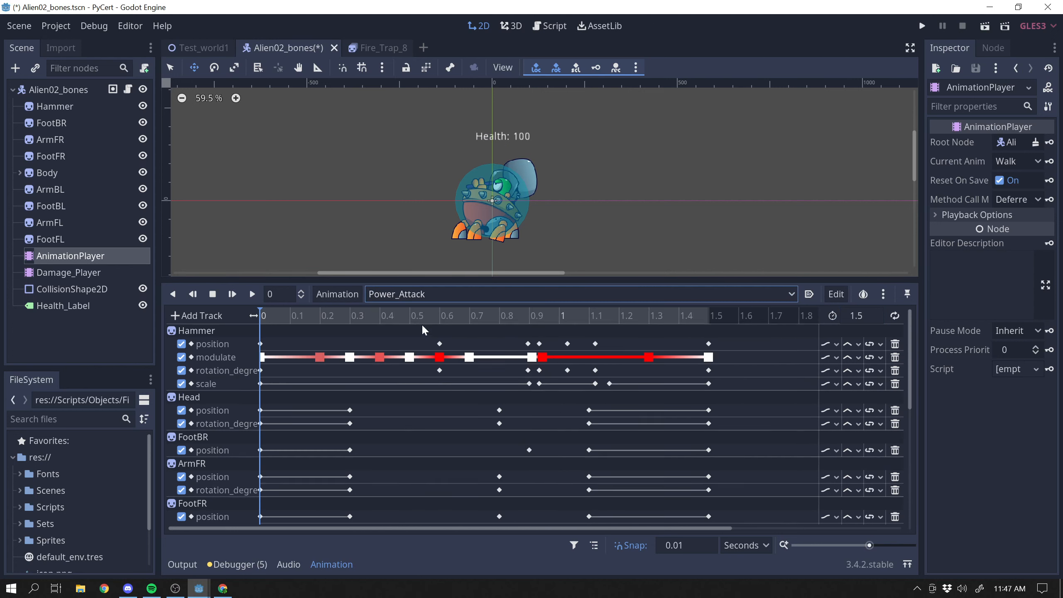
left_click(236, 296)
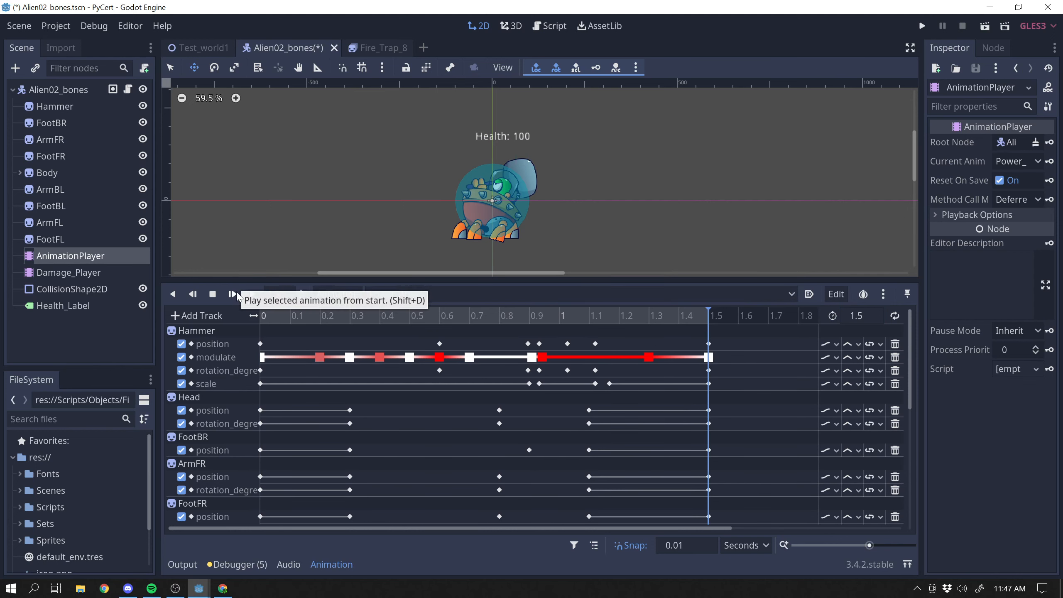
left_click(237, 293)
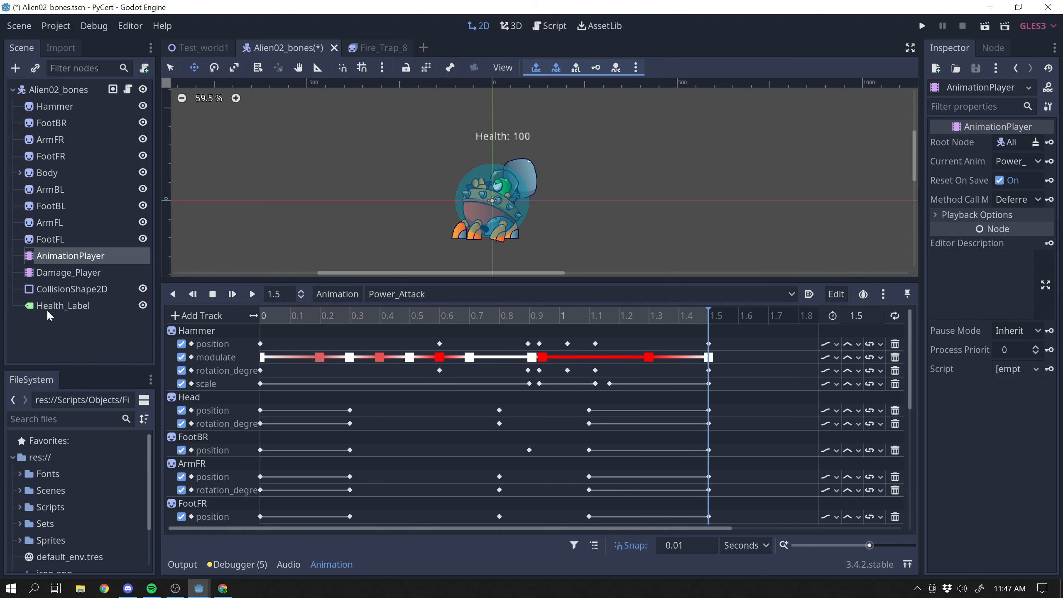
Step: Preview the Damage_Player node's Hurt animation, with its modulate keyframes spread out on the timeline
left_click(89, 276)
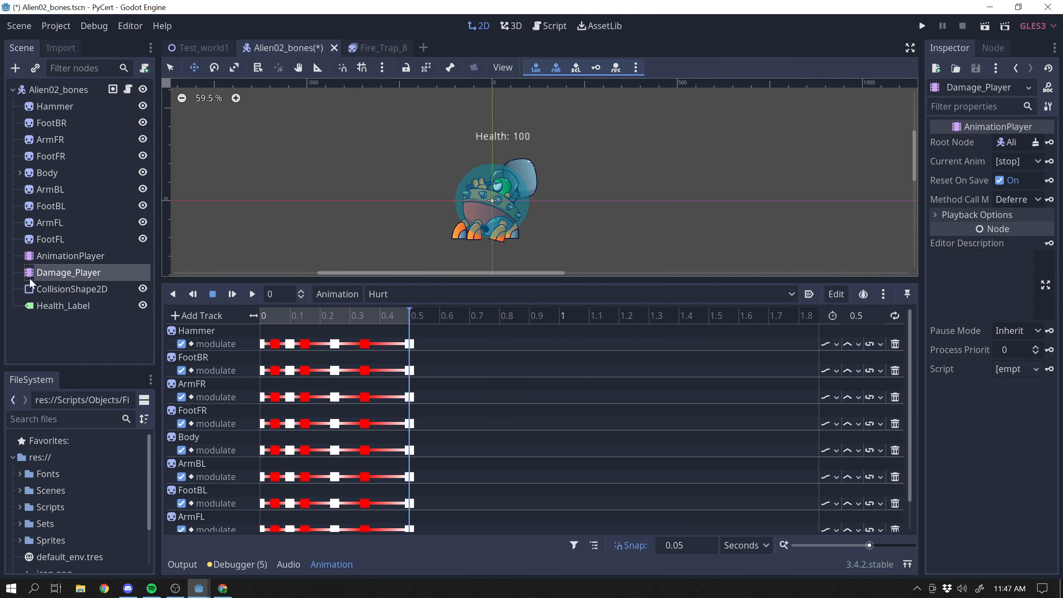
left_click(72, 294)
left_click(89, 272)
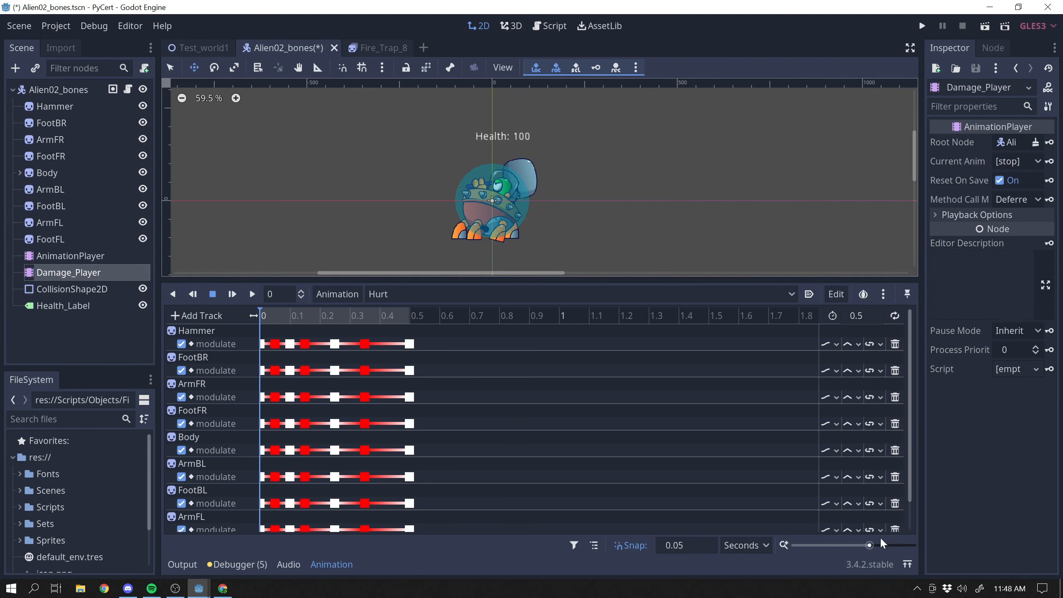
left_click_drag(874, 545, 874, 545)
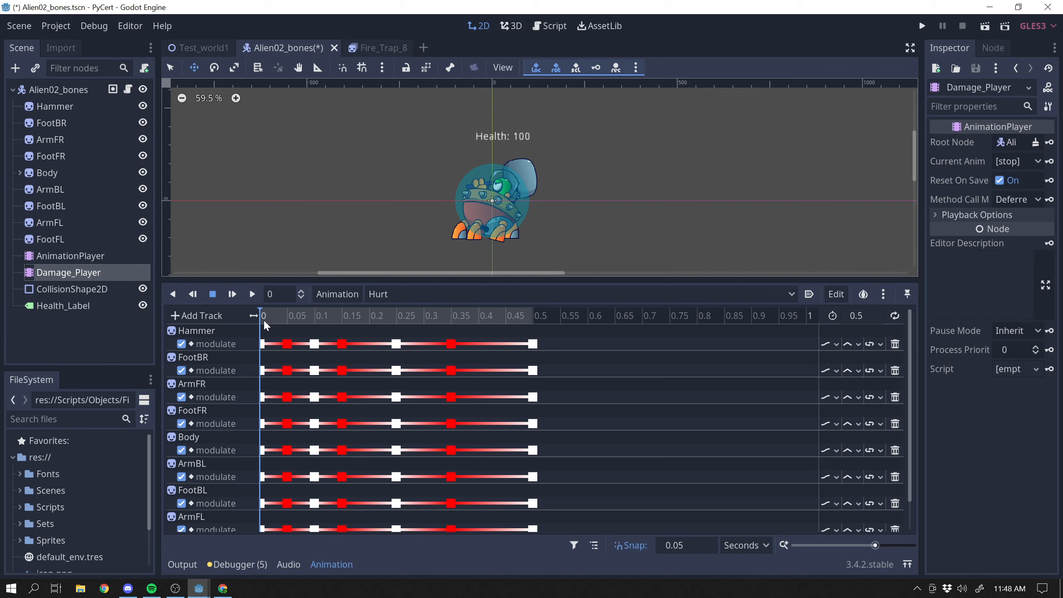
left_click_drag(263, 317, 221, 336)
left_click(254, 295)
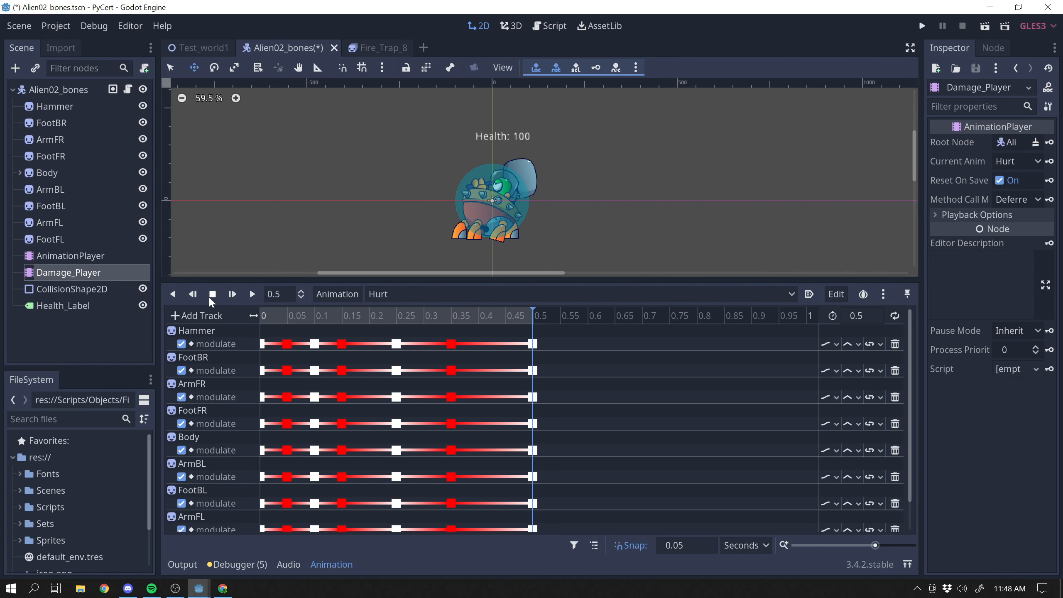
left_click(251, 294)
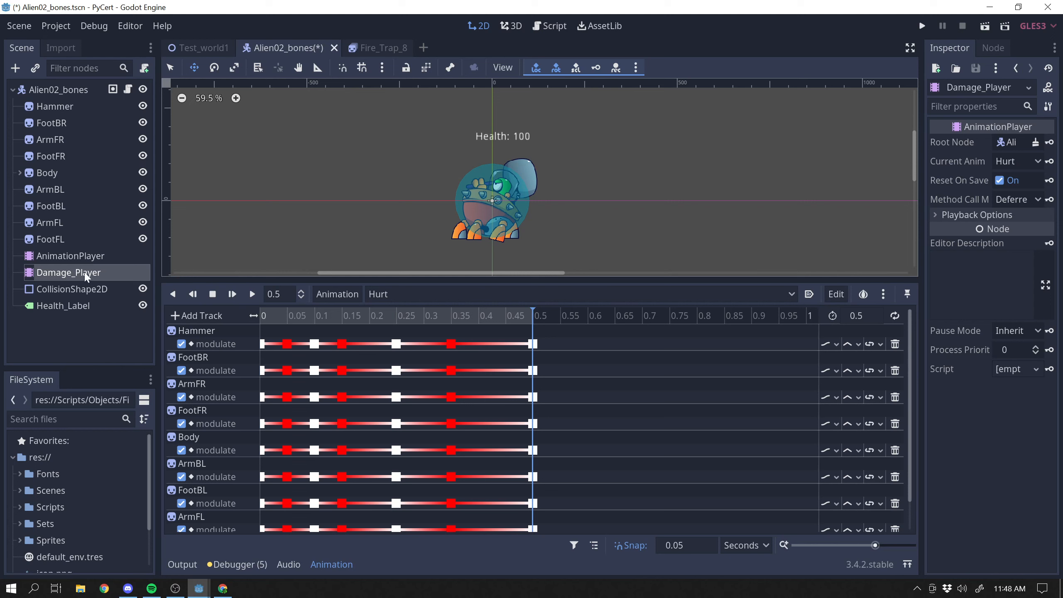
Step: Return the Hurt animation to its start and look through the project's Input Map actions
left_click_drag(526, 314, 260, 329)
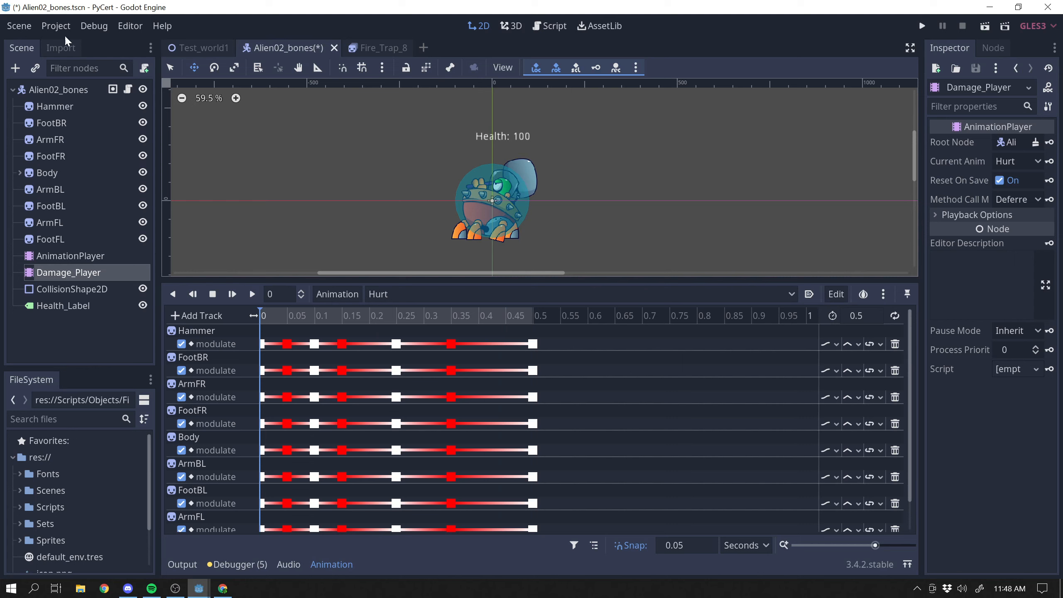
left_click(56, 26)
left_click(75, 47)
left_click(56, 26)
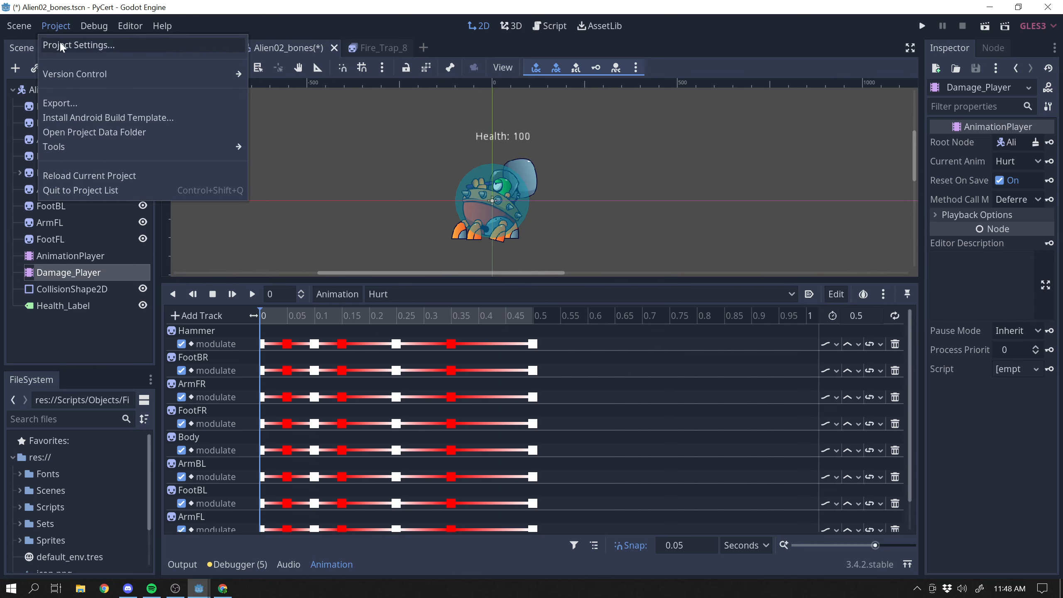
left_click(60, 43)
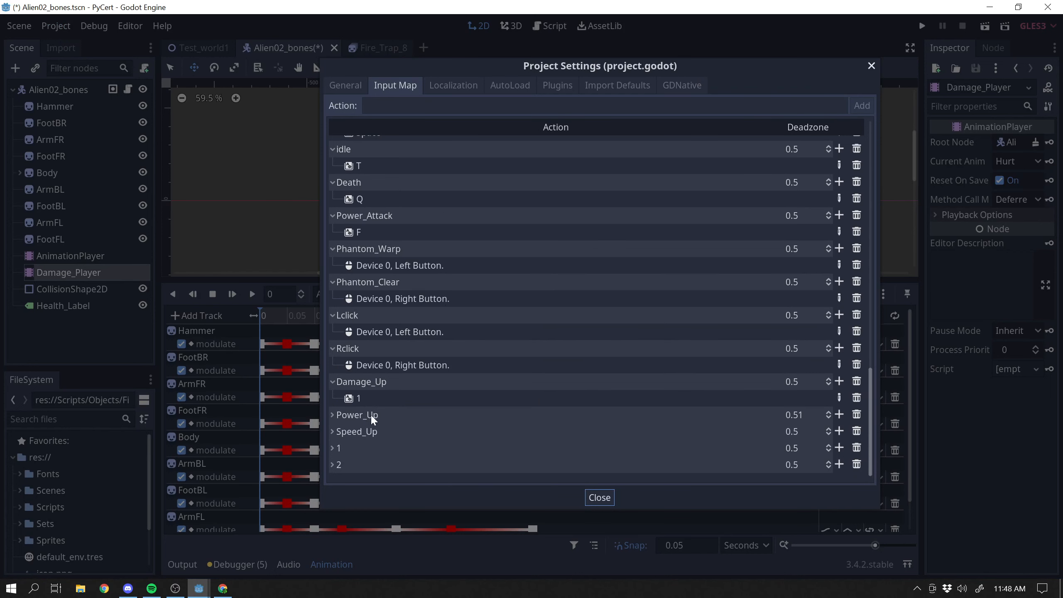
left_click(877, 75)
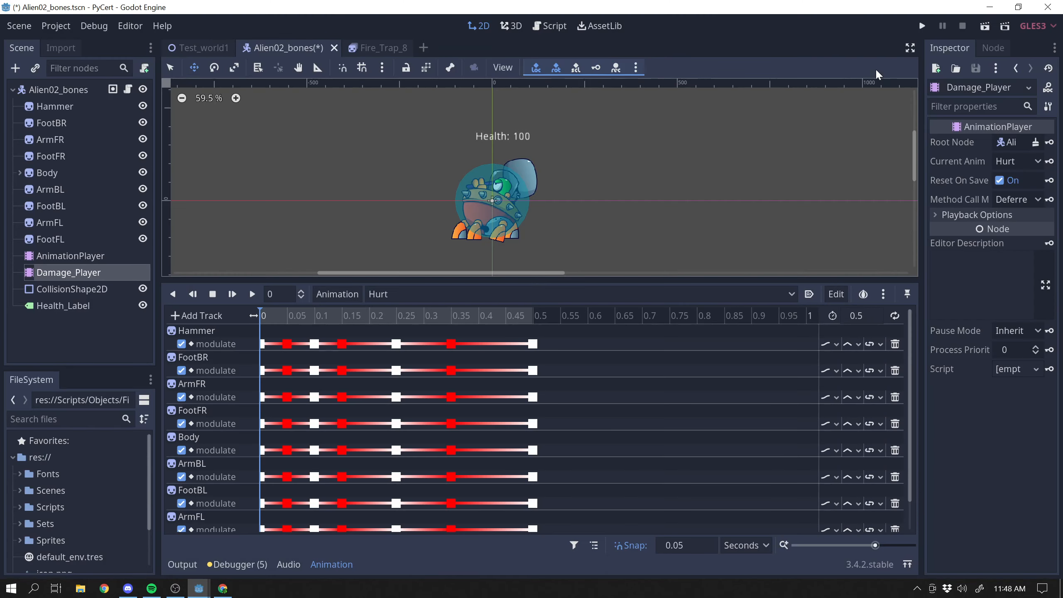
Step: Run the Test_world1 scene and walk the alien back and forth to check its movement animations
left_click(207, 46)
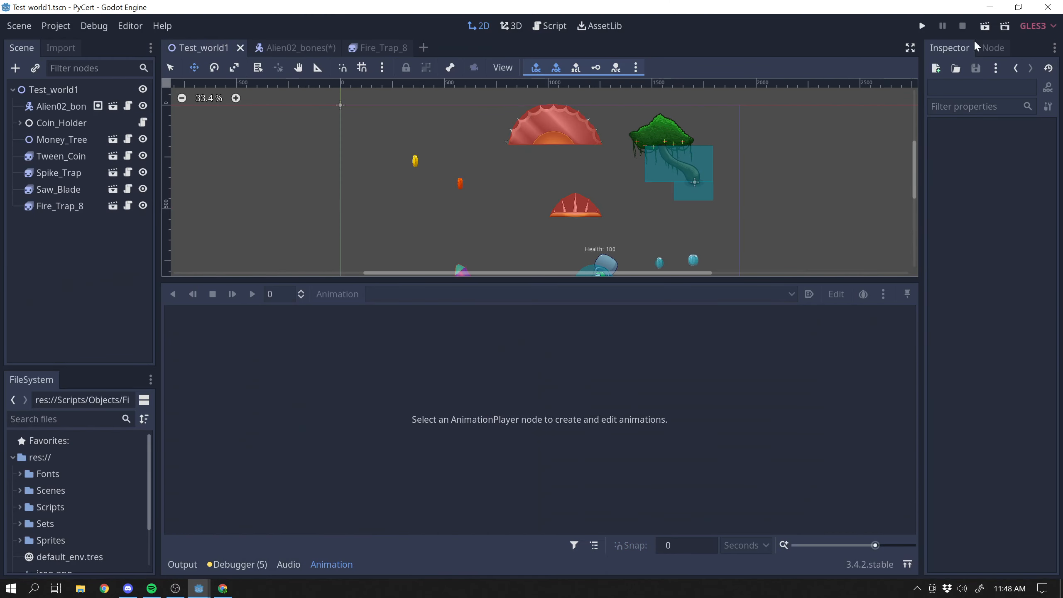
left_click(988, 25)
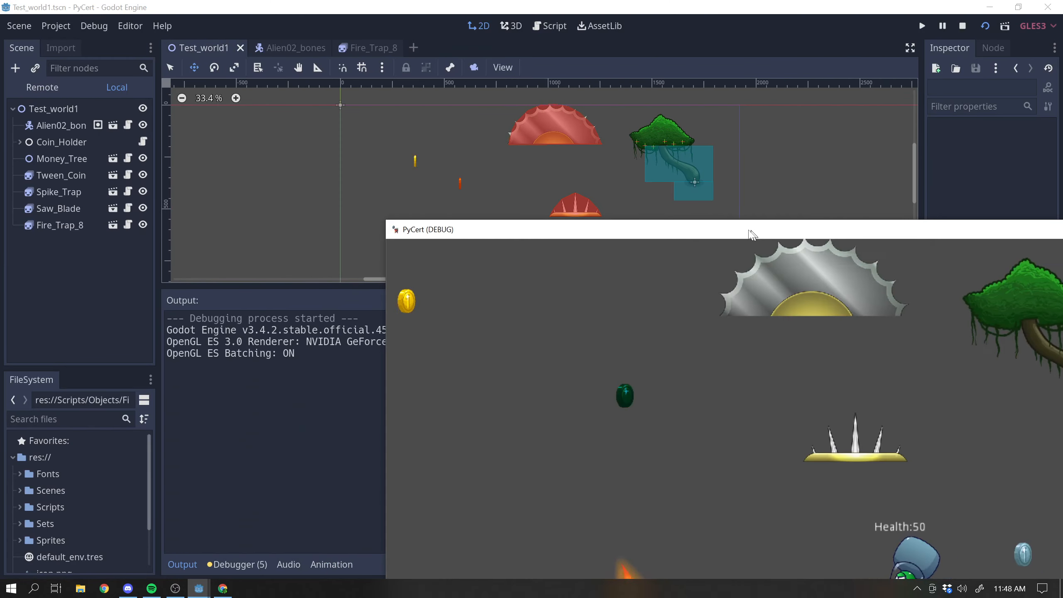
key("a")
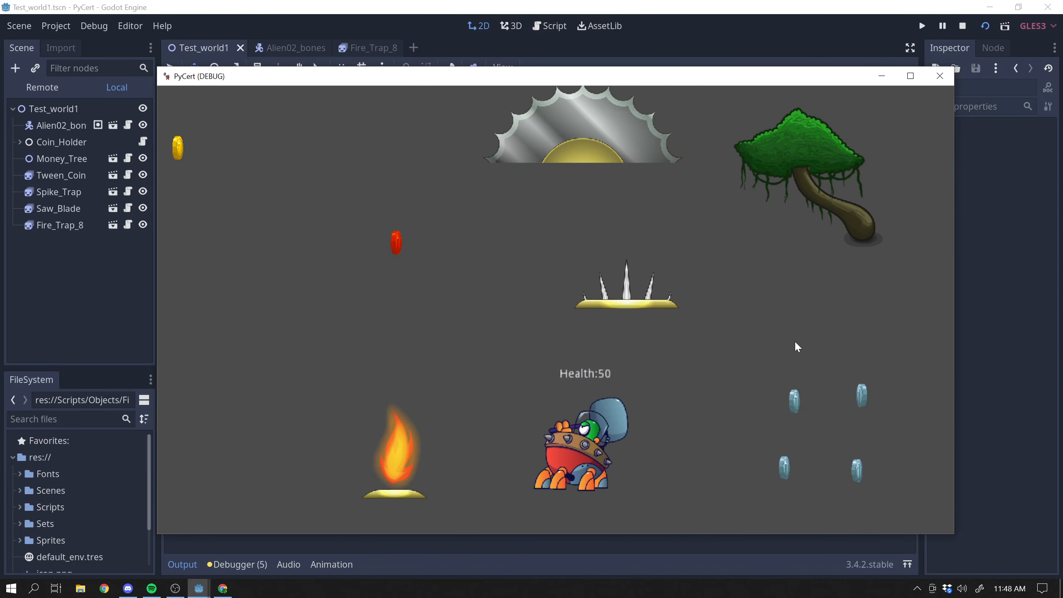
key("d")
key("a")
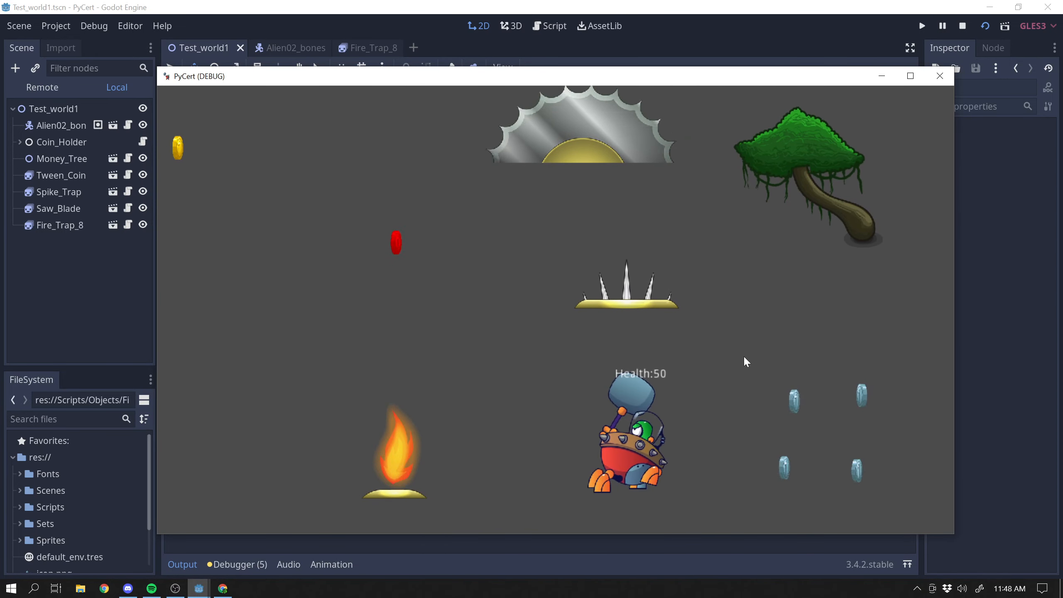
key("a")
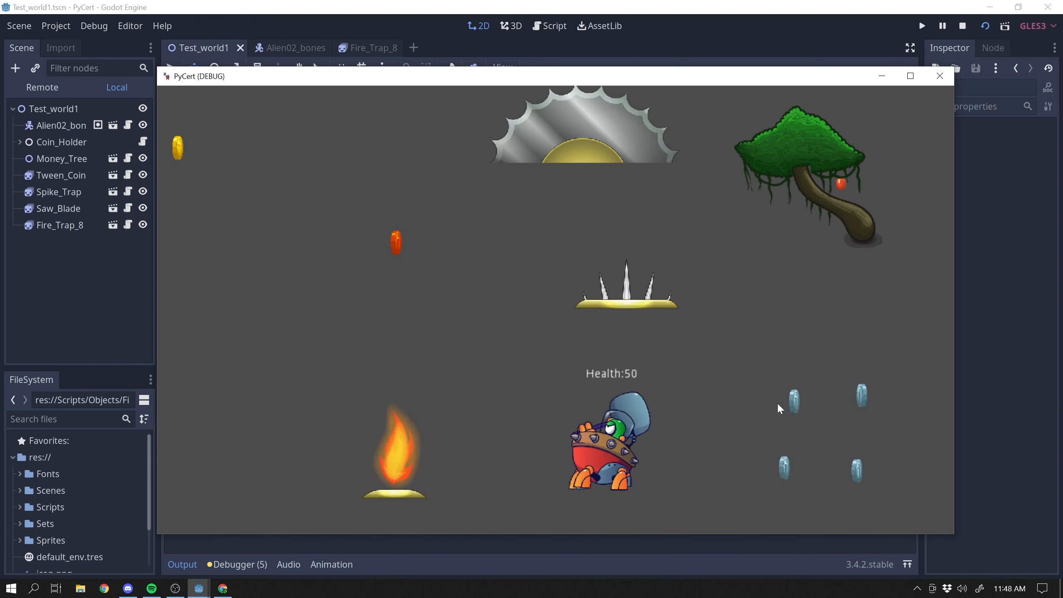
key("d")
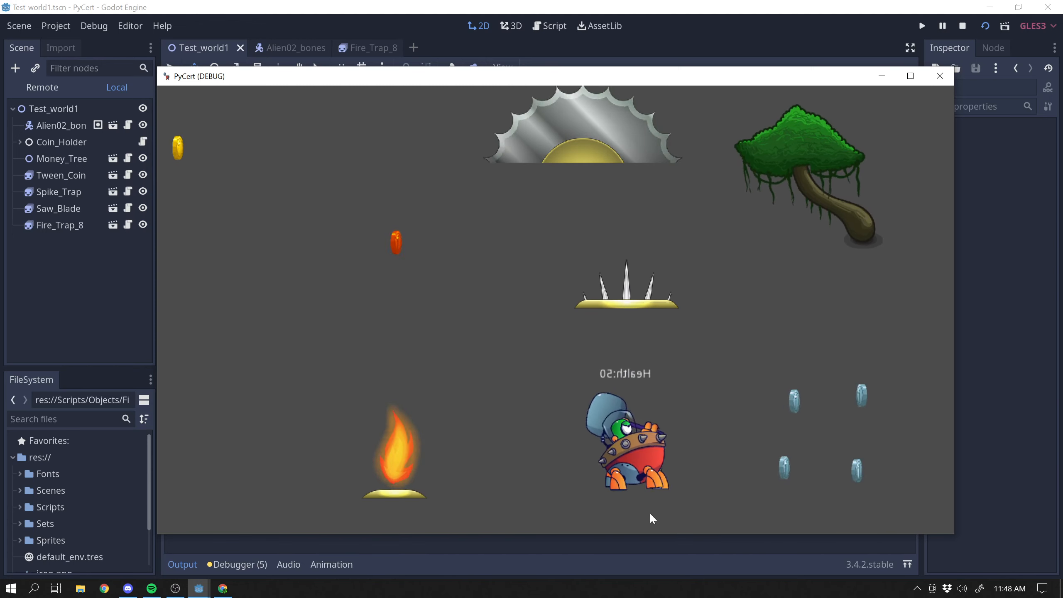
key("a")
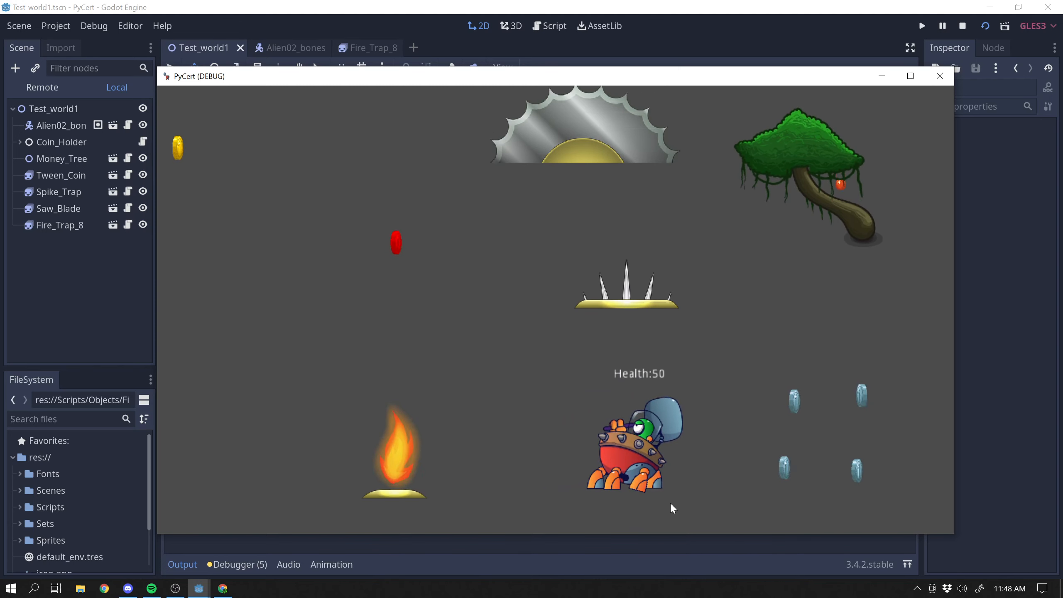
Step: Test the alien's attack and Hurt effect while it moves in the running game, and close the game
key("a")
left_click(663, 492)
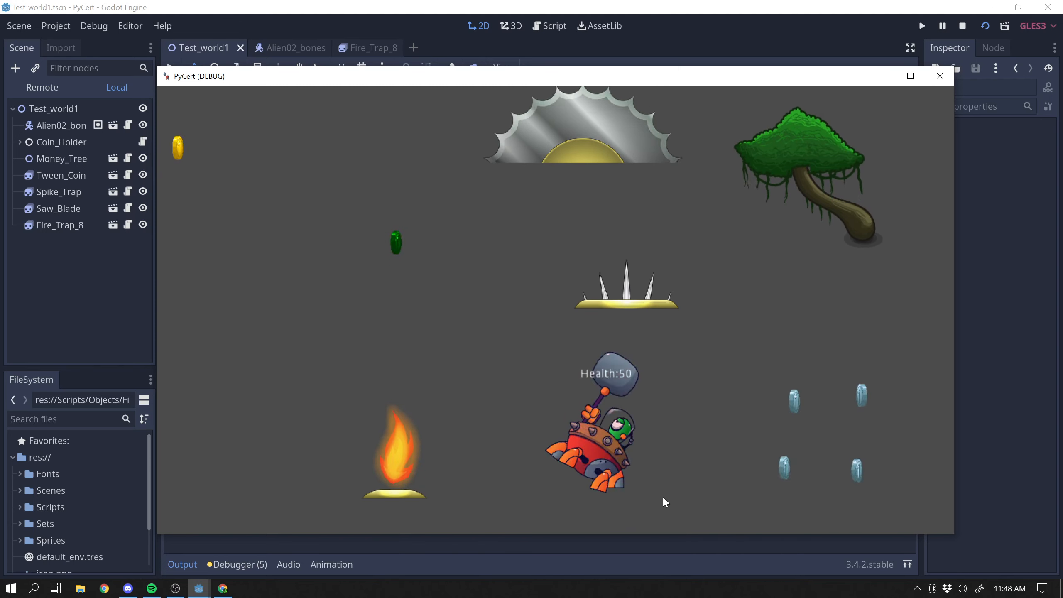
key("d")
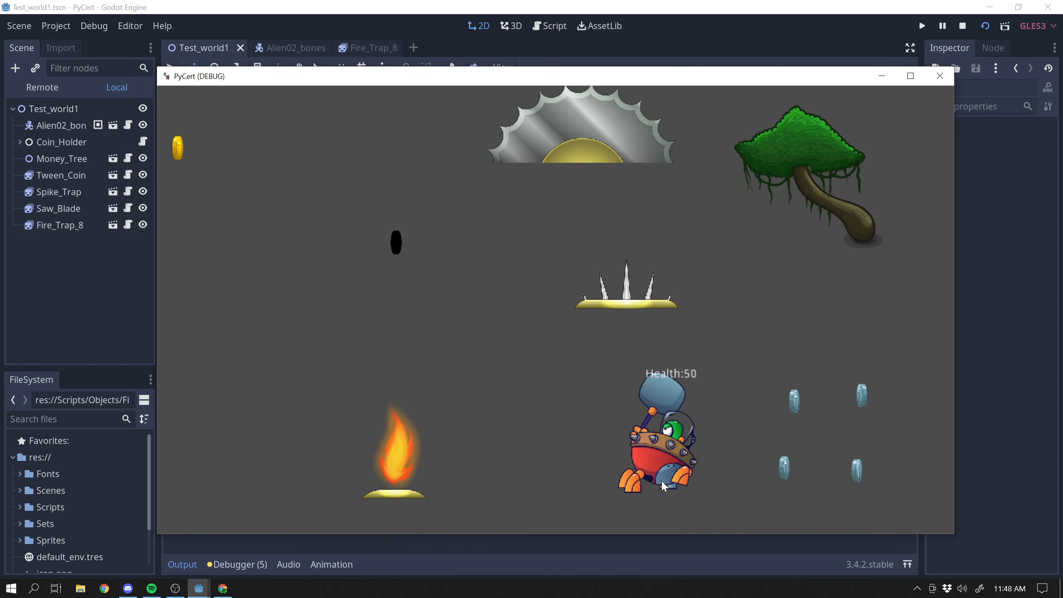
key("a")
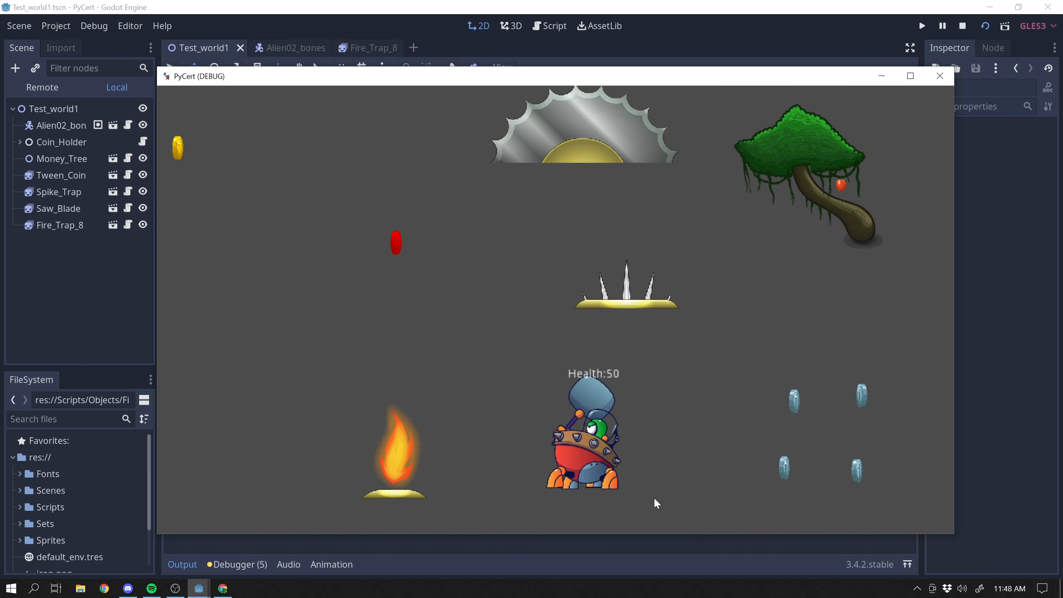
left_click(648, 497)
key("d")
key("a")
left_click(713, 455)
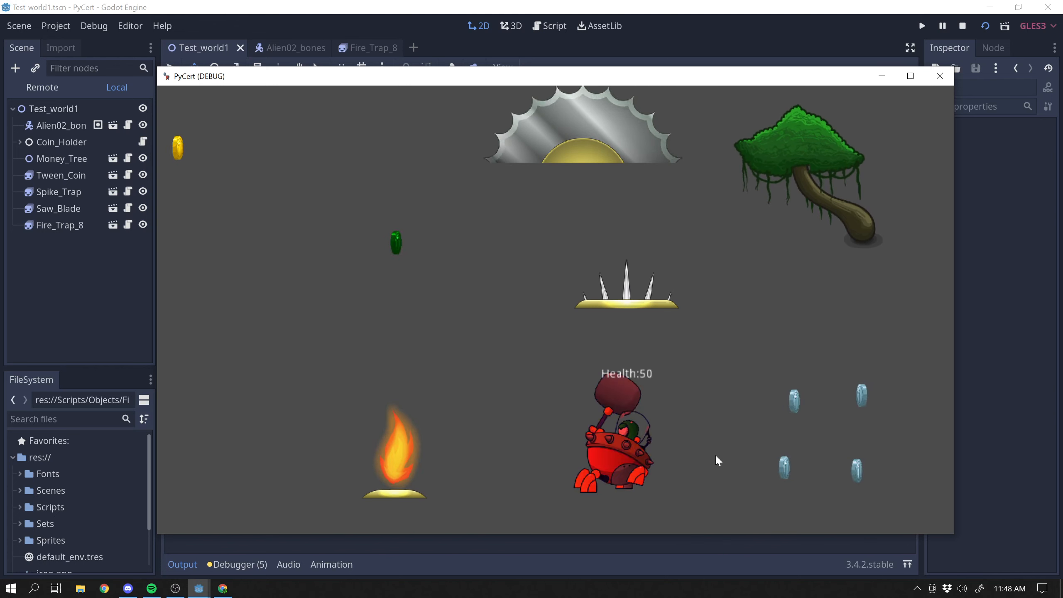
left_click(949, 79)
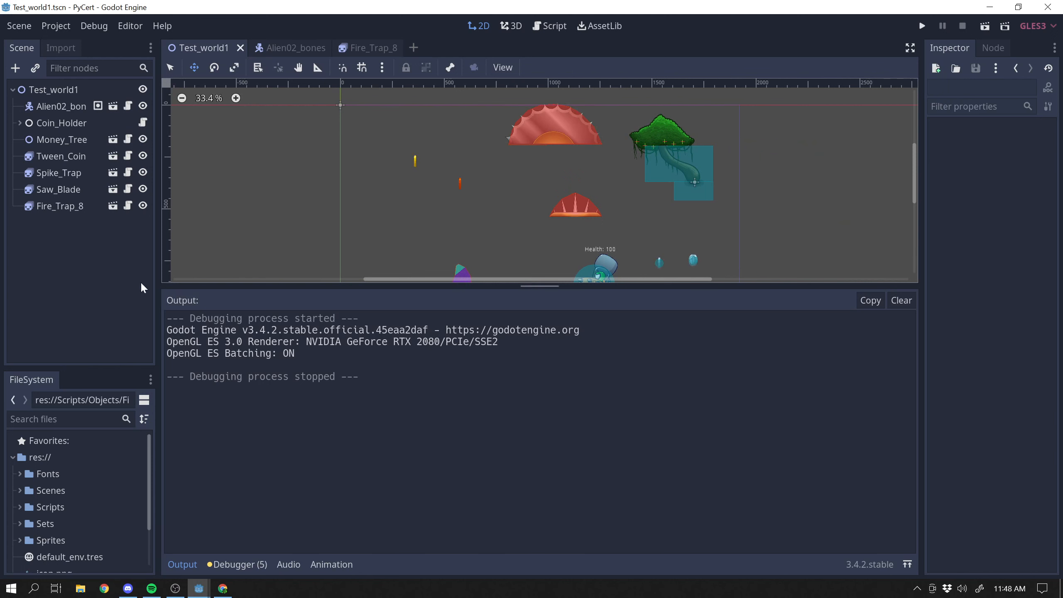
Step: Return to the Alien02_bones scene and check which animations the Damage_Player node contains
left_click(295, 48)
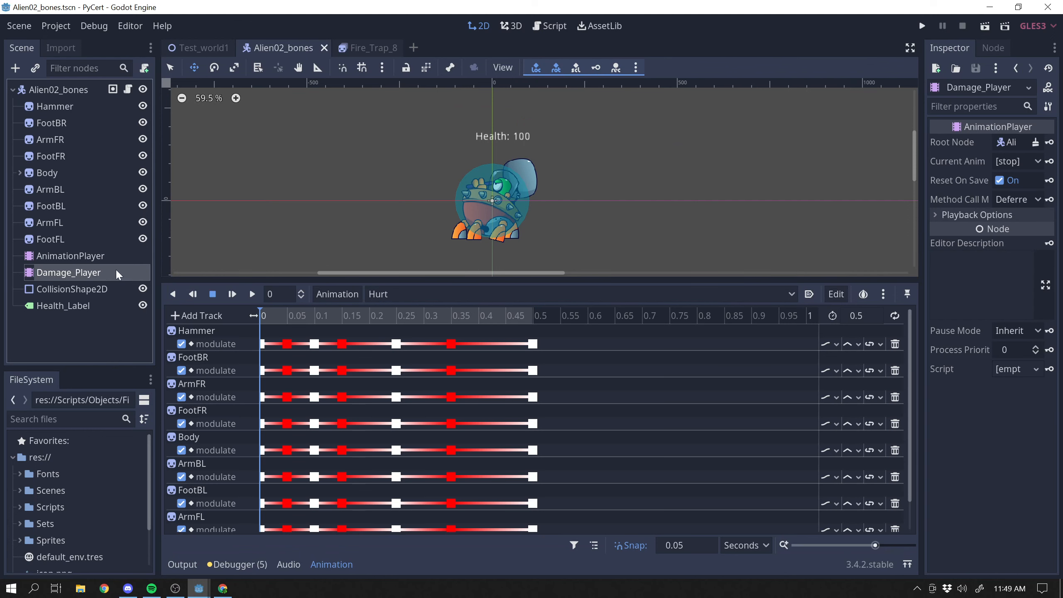
left_click(387, 293)
left_click(95, 266)
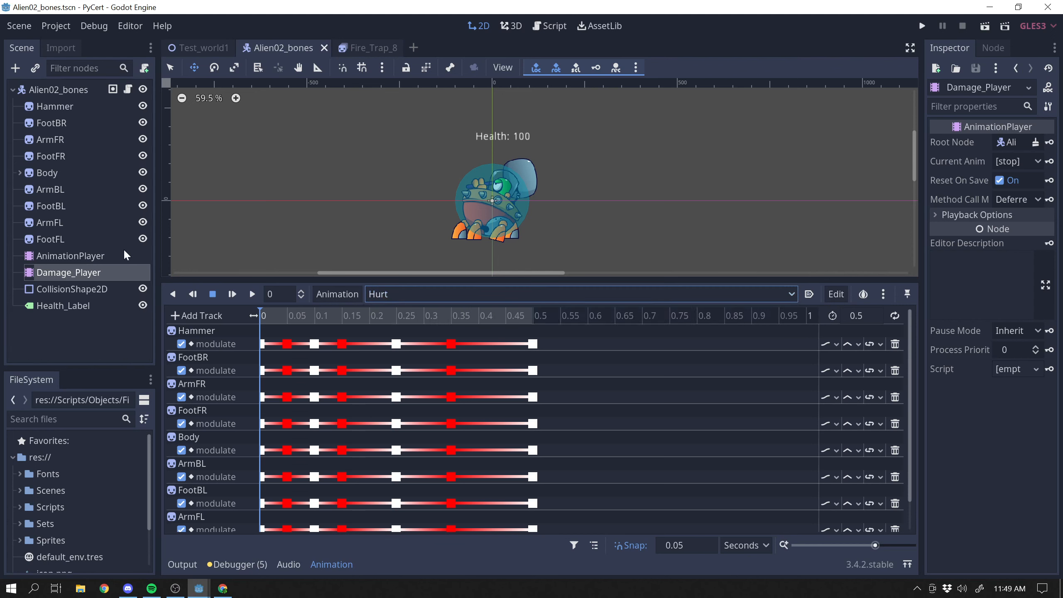
left_click(124, 255)
left_click(100, 275)
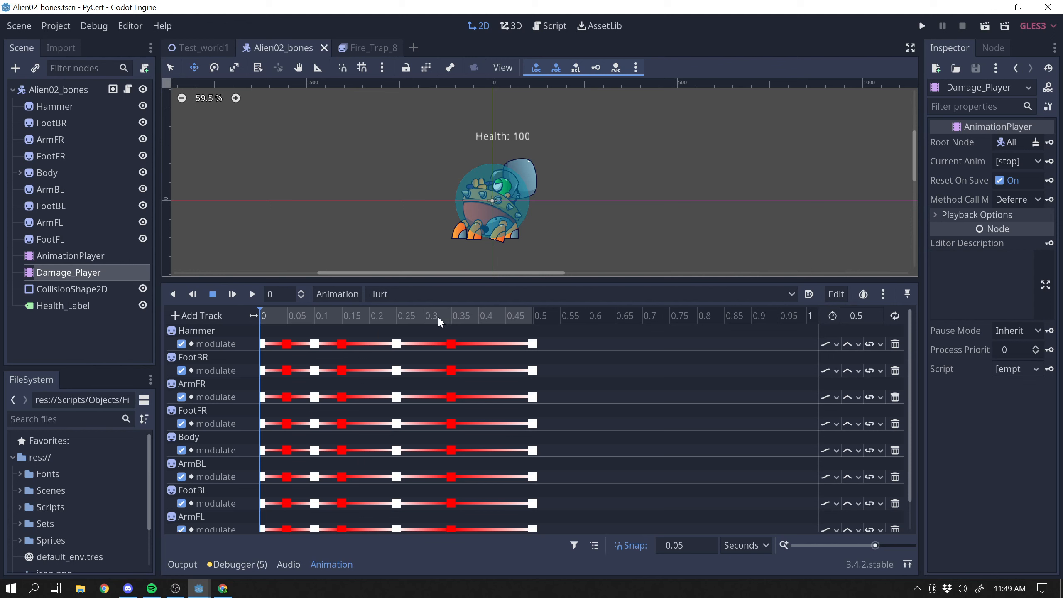
left_click(435, 293)
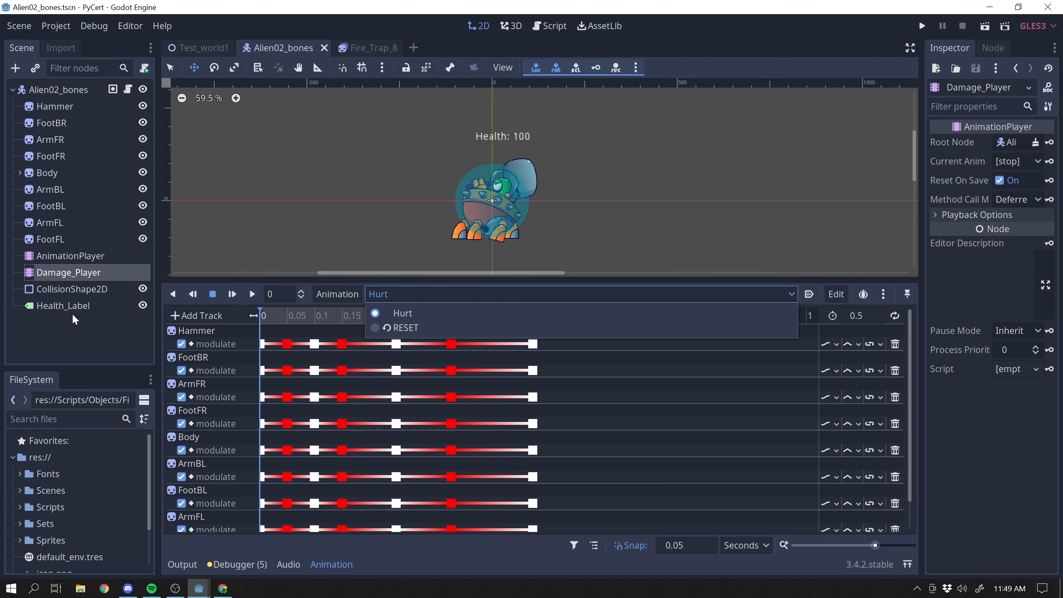
left_click(81, 347)
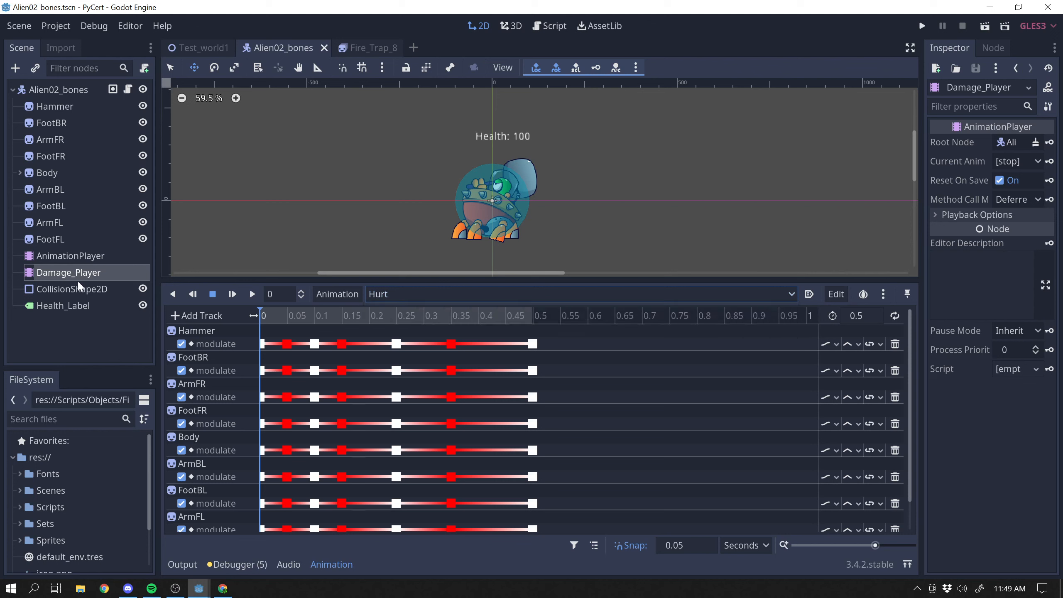
Step: Go through the alien's body-part sprites and compare them with the modulate tracks in the Hurt animation
left_click(62, 220)
left_click(60, 192)
left_click(55, 144)
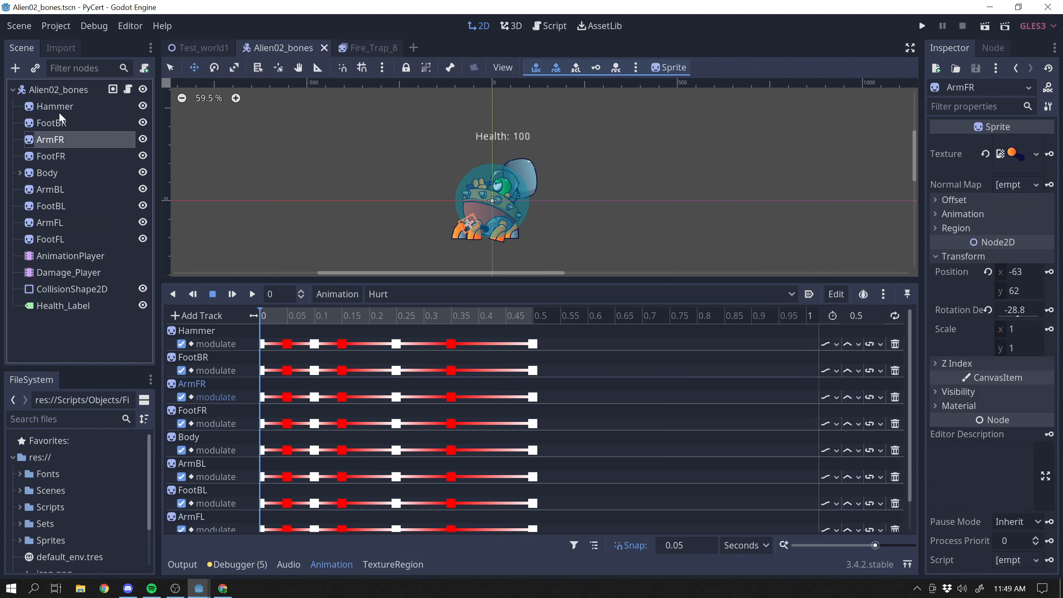
left_click(58, 111)
left_click(57, 123)
left_click(56, 145)
left_click(53, 170)
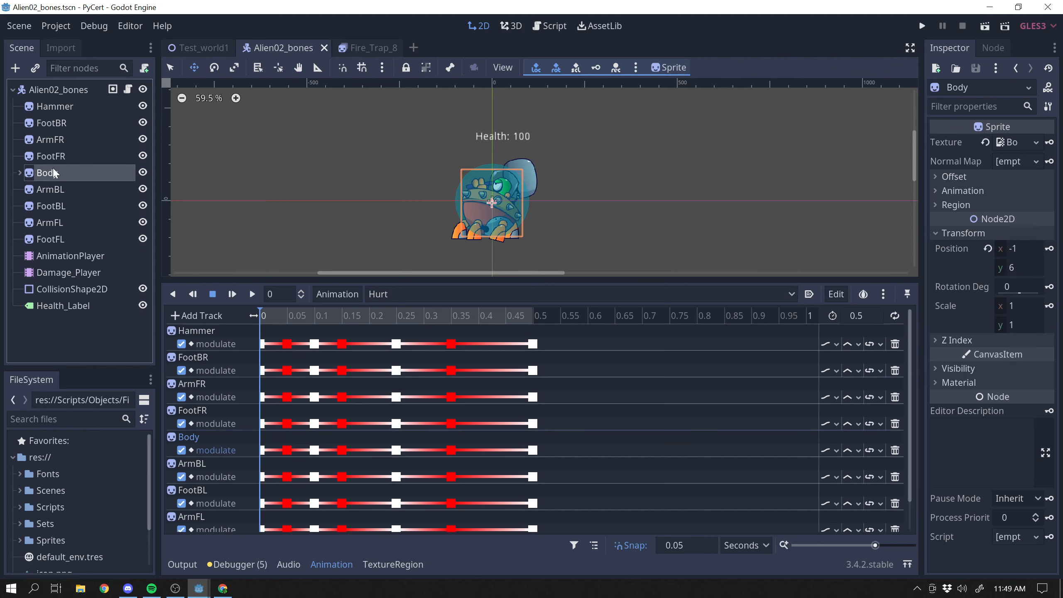
left_click(51, 206)
scroll(421, 404, "down", 1)
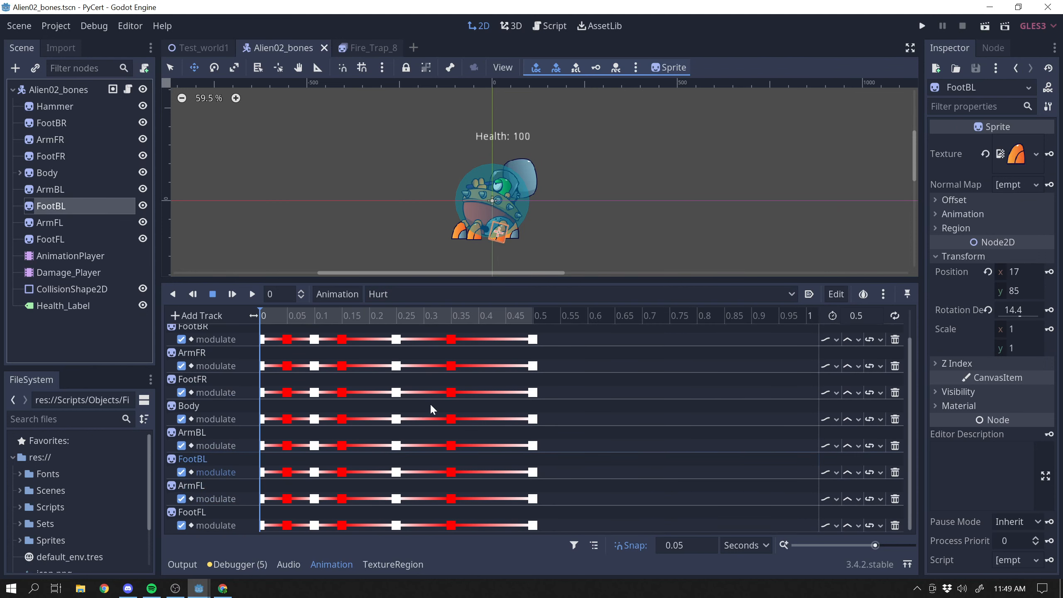
scroll(431, 403, "up", 1)
Step: Scrub and play the Hurt animation, widen the Inspector, and return the playhead to 0
left_click_drag(261, 315, 503, 343)
left_click_drag(528, 344, 254, 333)
left_click(247, 295)
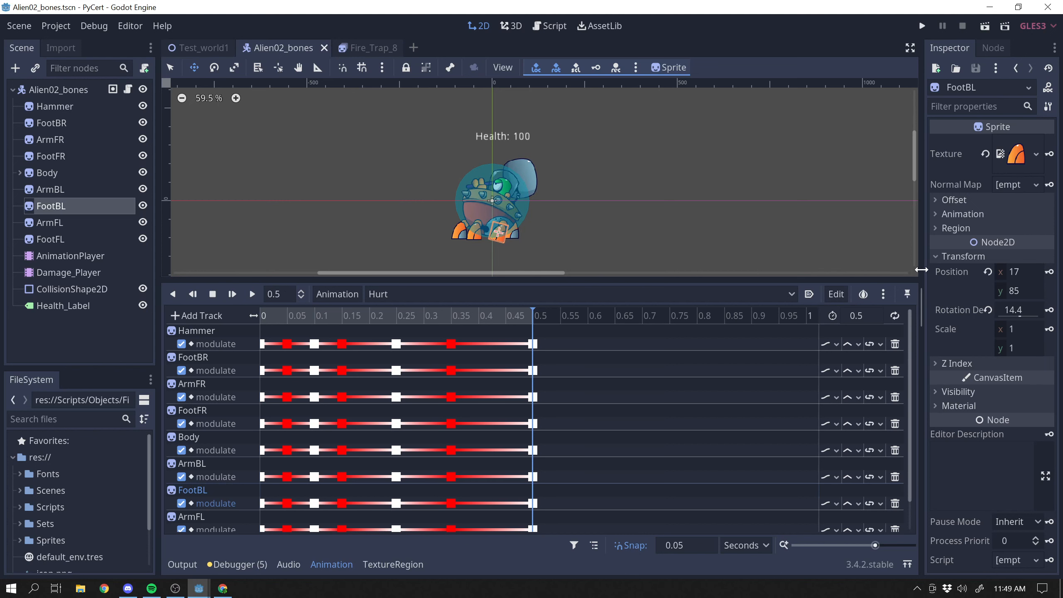
left_click_drag(923, 279, 853, 278)
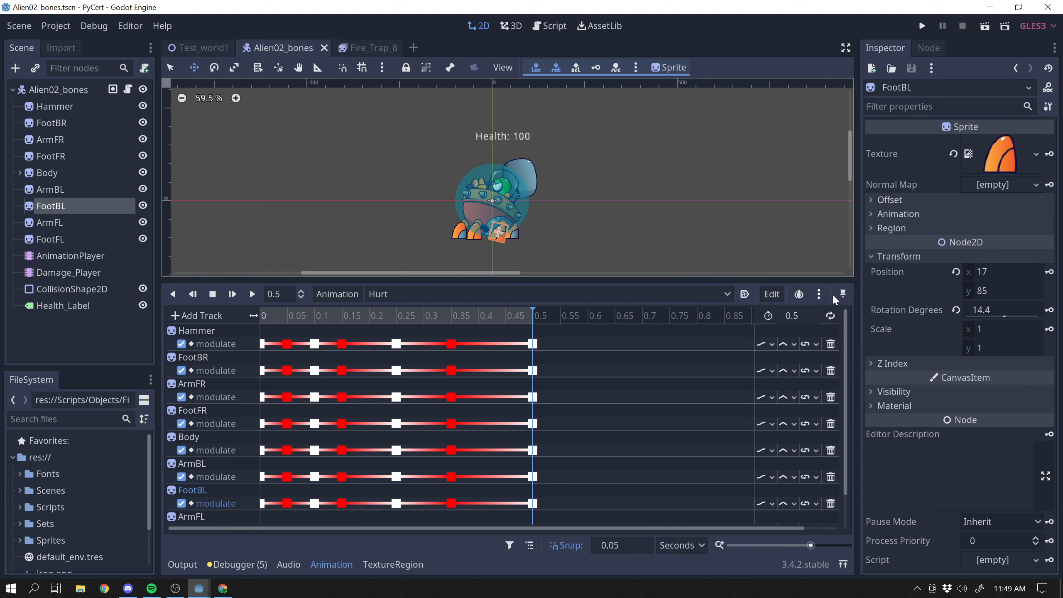
left_click_drag(314, 318, 260, 319)
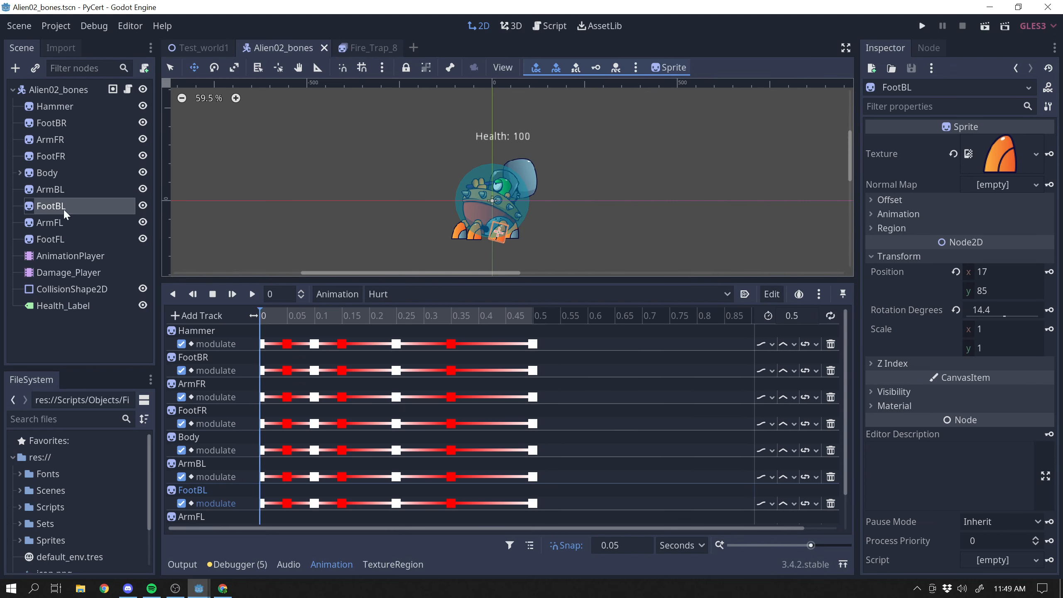
Step: Select Damage_Player and view its animation list and the options for creating a new animation
left_click(71, 273)
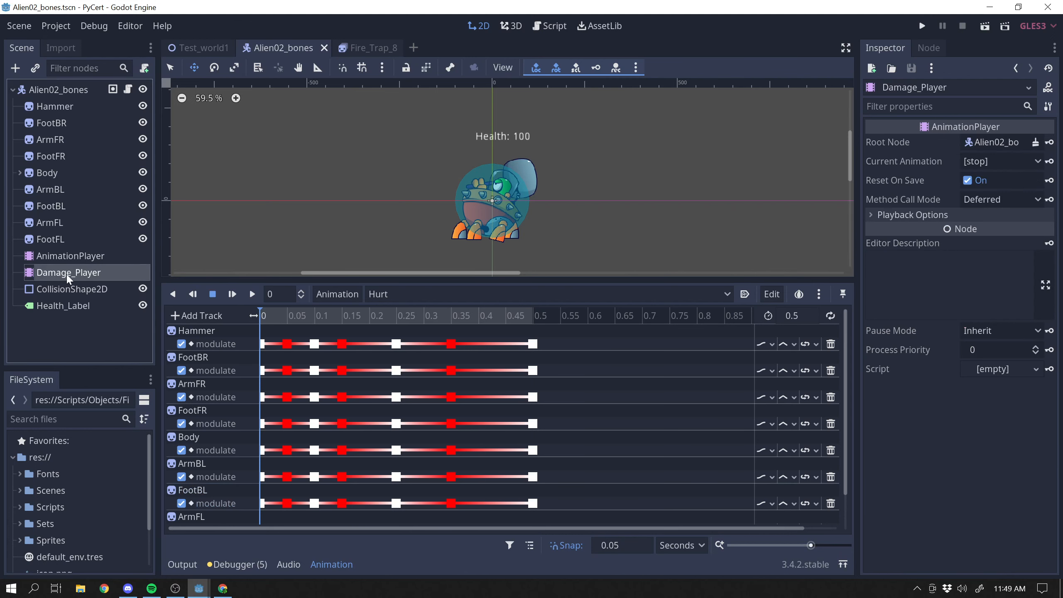
left_click(549, 294)
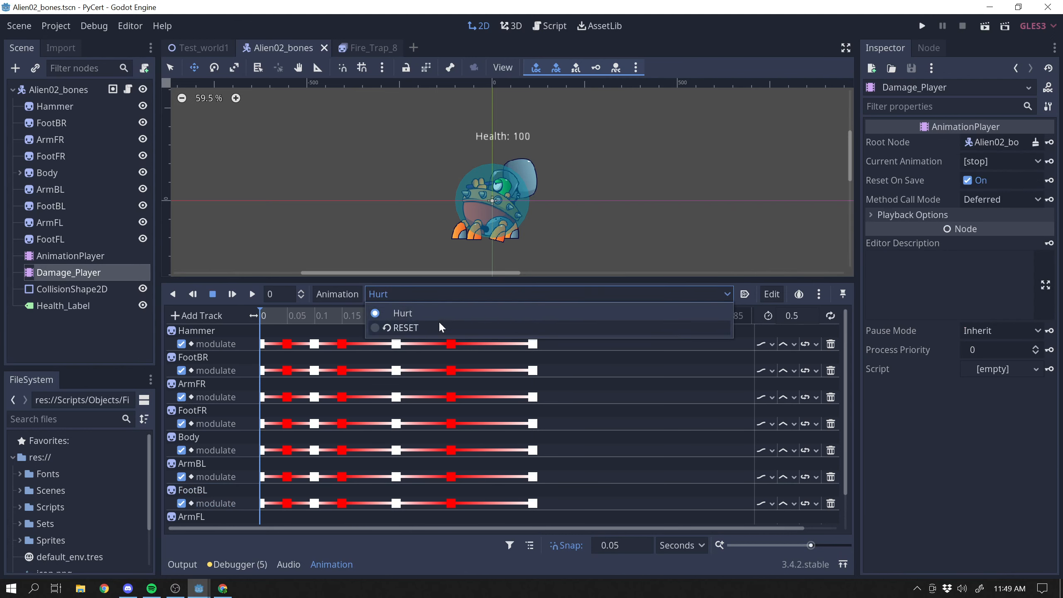
left_click(339, 299)
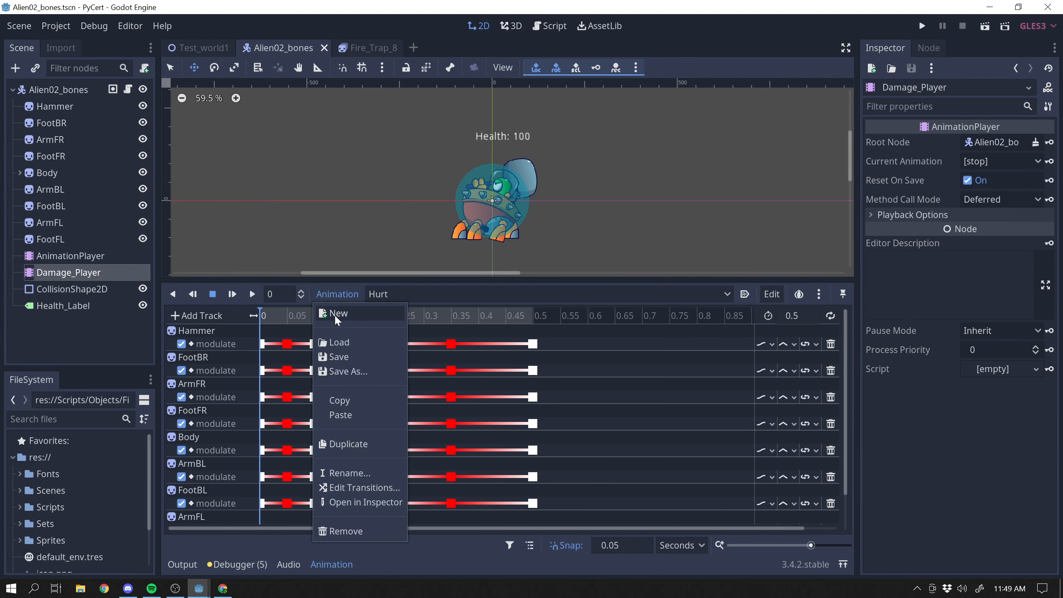
left_click(449, 295)
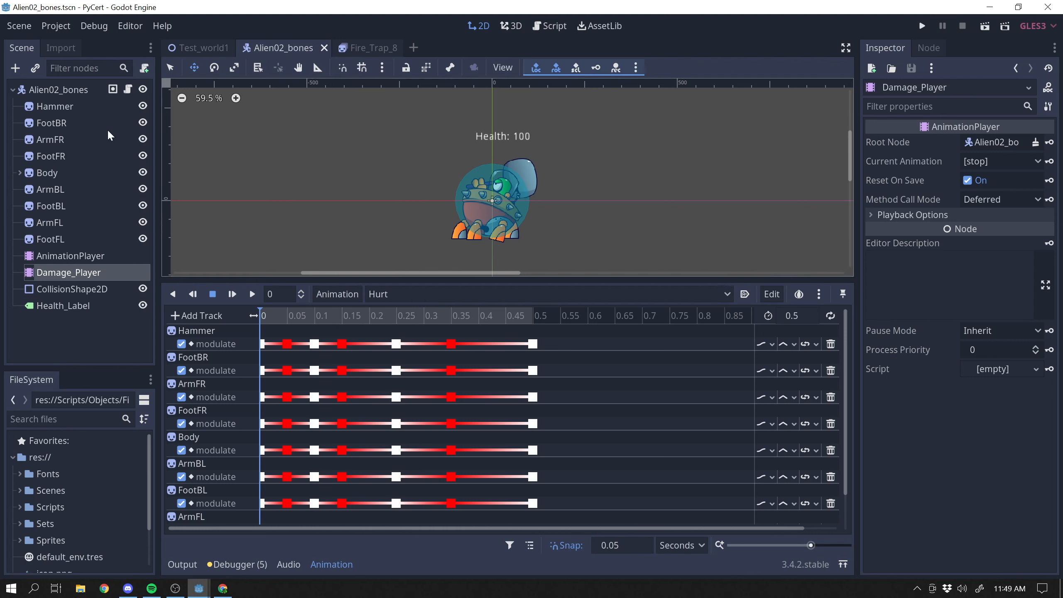
Step: Expand the Hammer sprite's Visibility properties and examine its Modulate colour at 0.05 and 0.1 seconds of Hurt
left_click(66, 107)
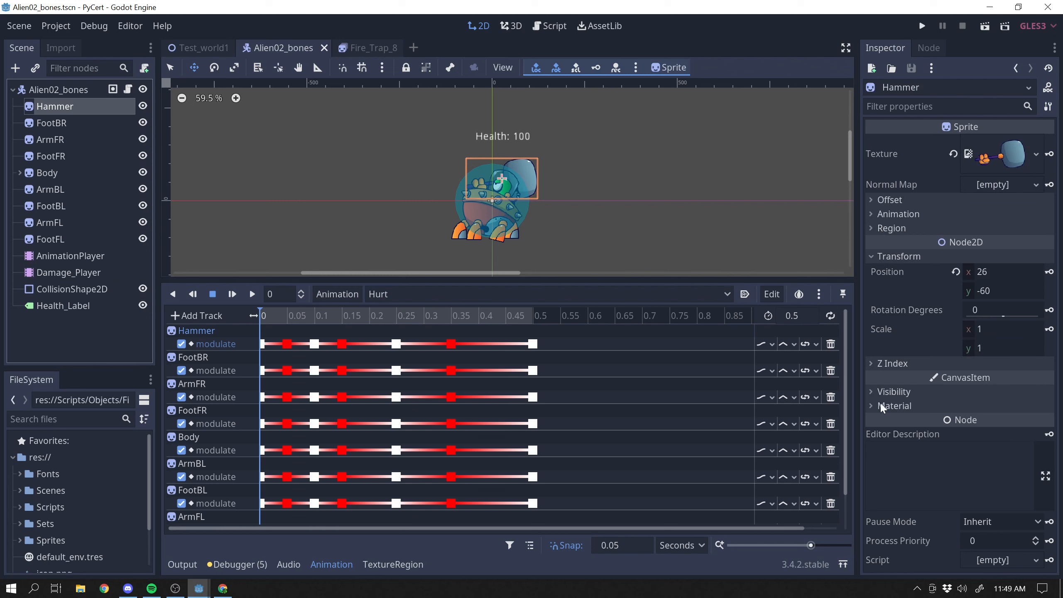
left_click(873, 390)
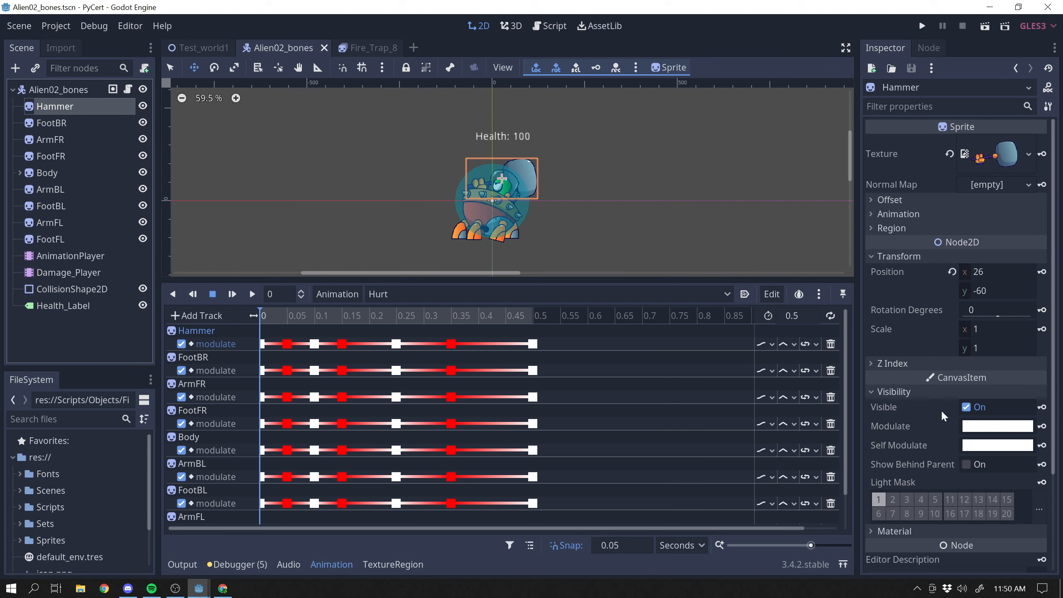
left_click(289, 318)
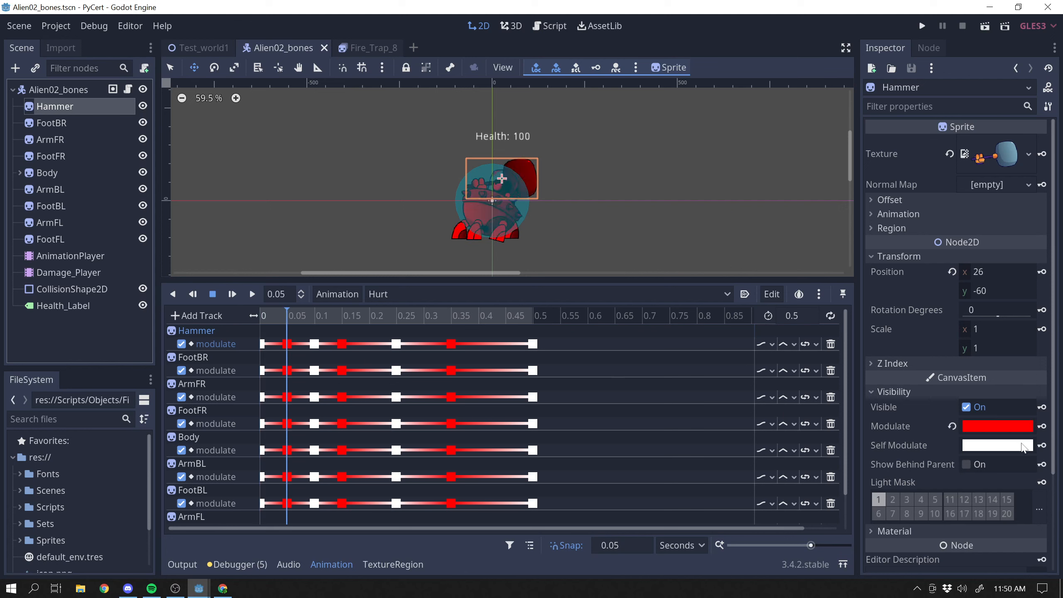
left_click(327, 312)
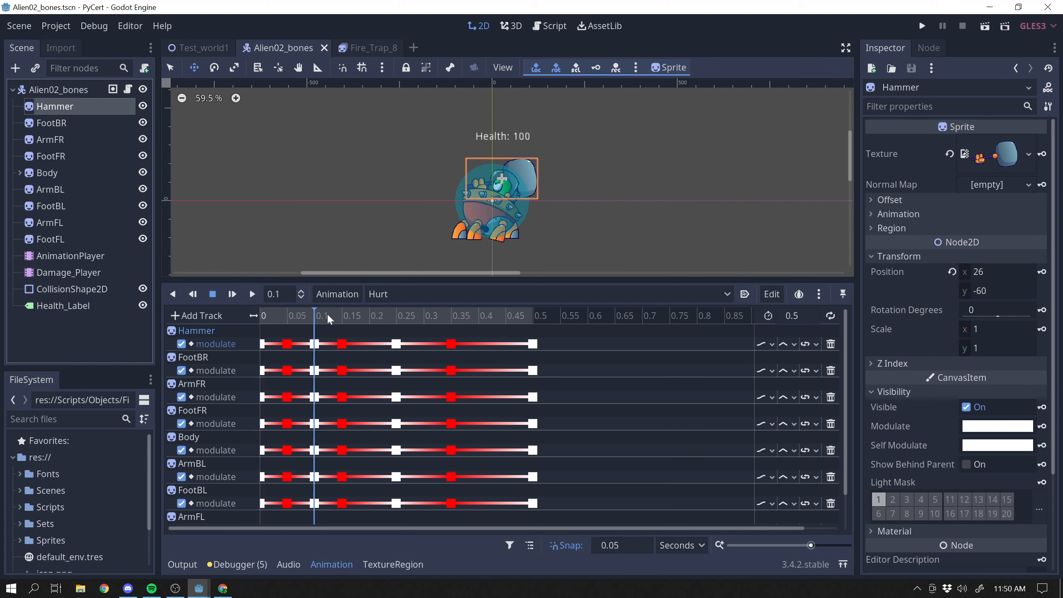
Step: Inspect the alien's colours from 0.15 to 0.45 seconds of the Hurt animation and return the playhead to 0
left_click(343, 318)
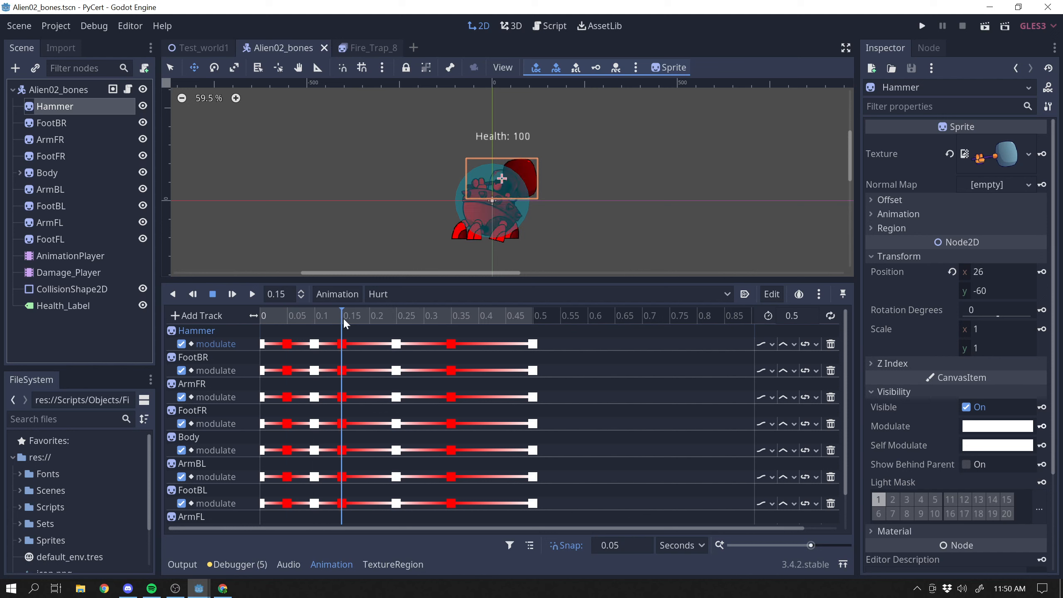
left_click(386, 320)
left_click(465, 320)
left_click(515, 322)
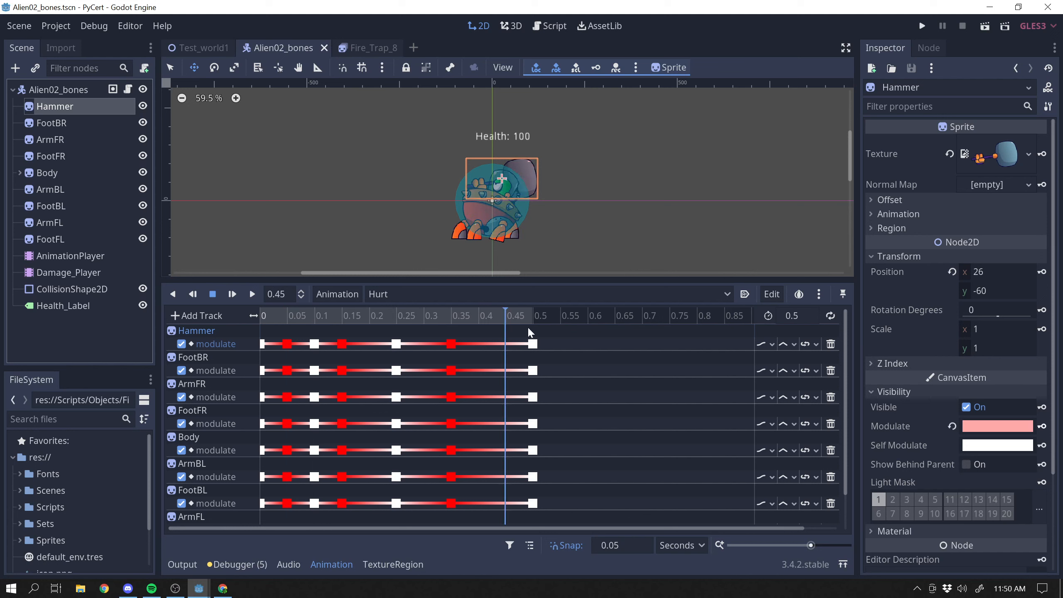
left_click_drag(509, 320, 248, 320)
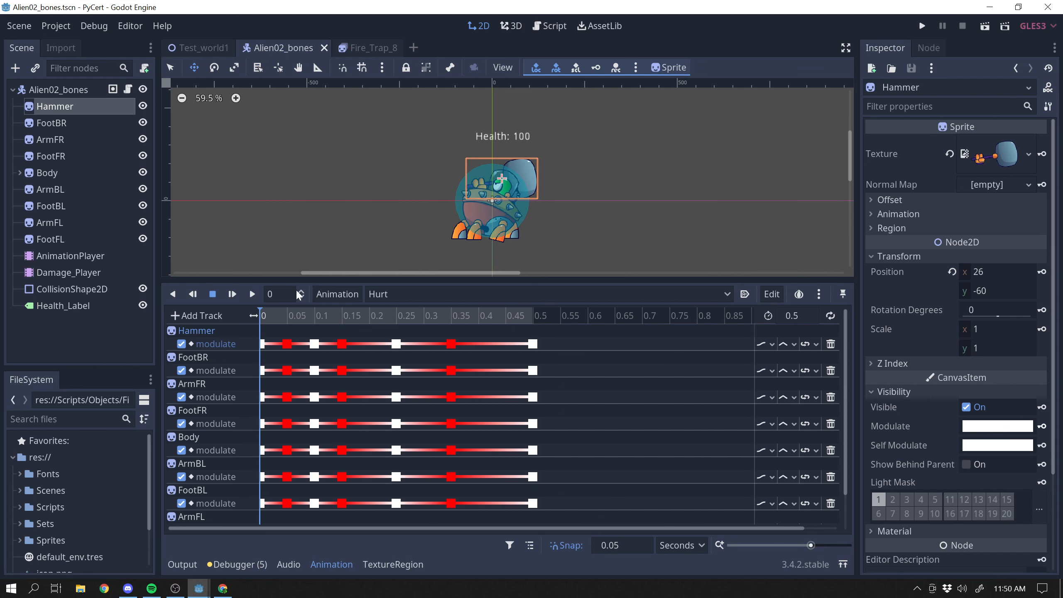
Step: Review all the modulate tracks of the Hurt animation in an enlarged timeline and select the Damage_Player node
left_click_drag(299, 280, 304, 246)
scroll(499, 367, "down", 1)
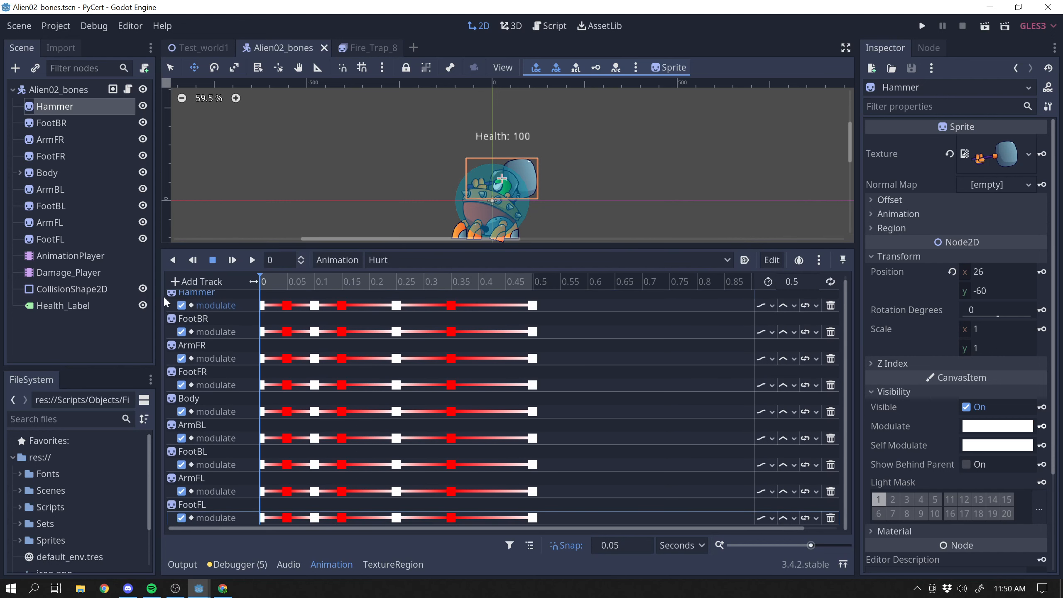
left_click(83, 272)
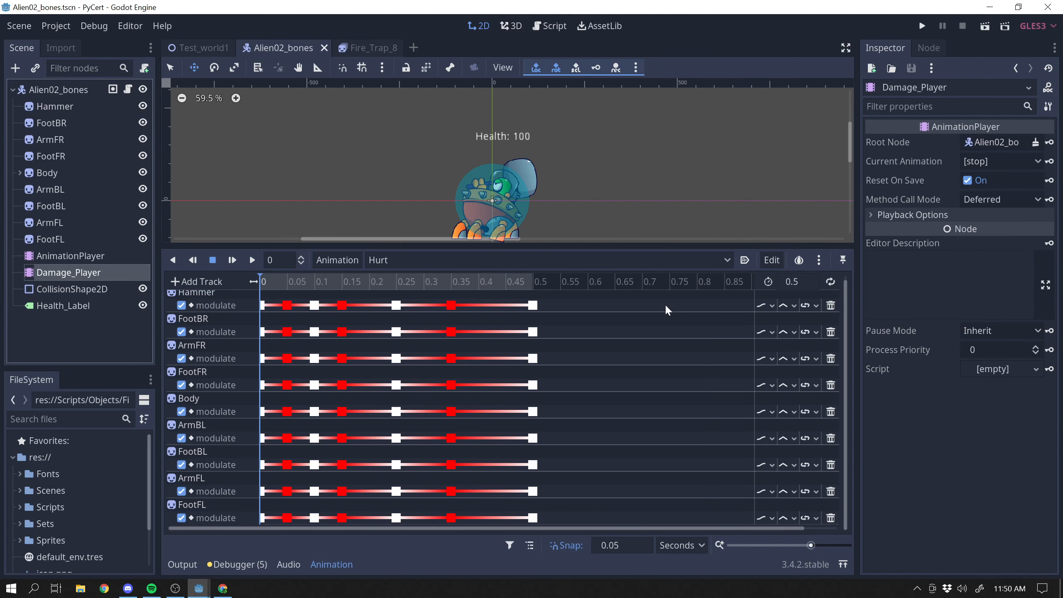
left_click_drag(671, 247, 667, 307)
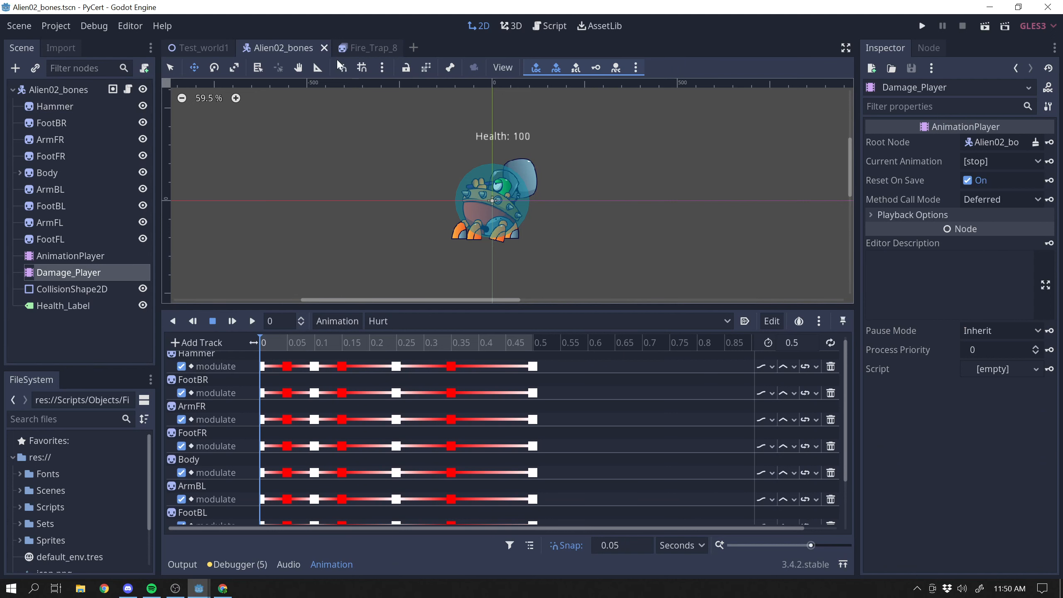
Step: Open the alien's script, collapse the animation editor and go to the line below the Damage function
mouse_move(222, 54)
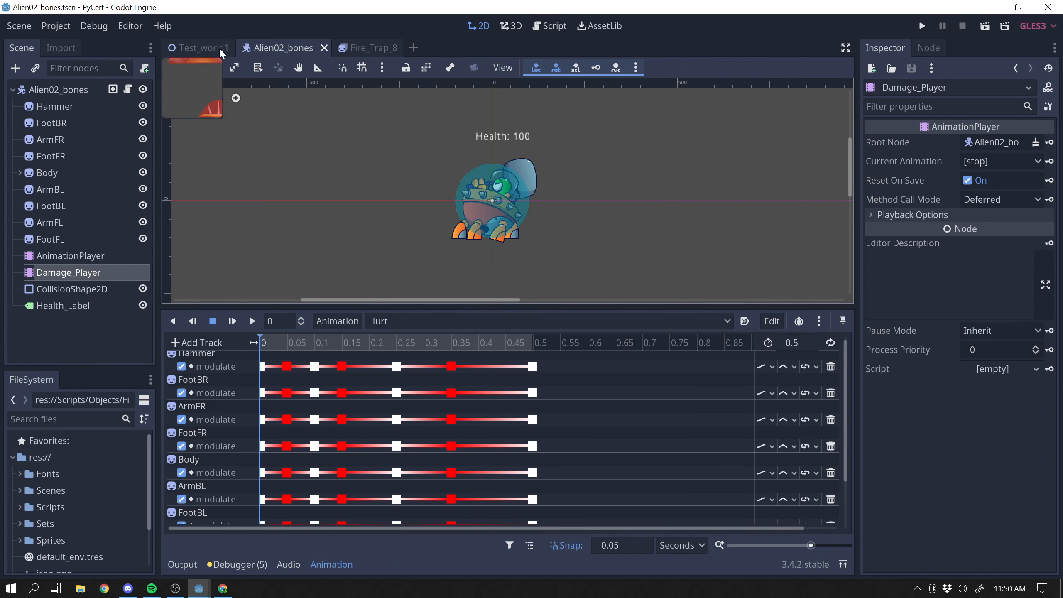
left_click(128, 89)
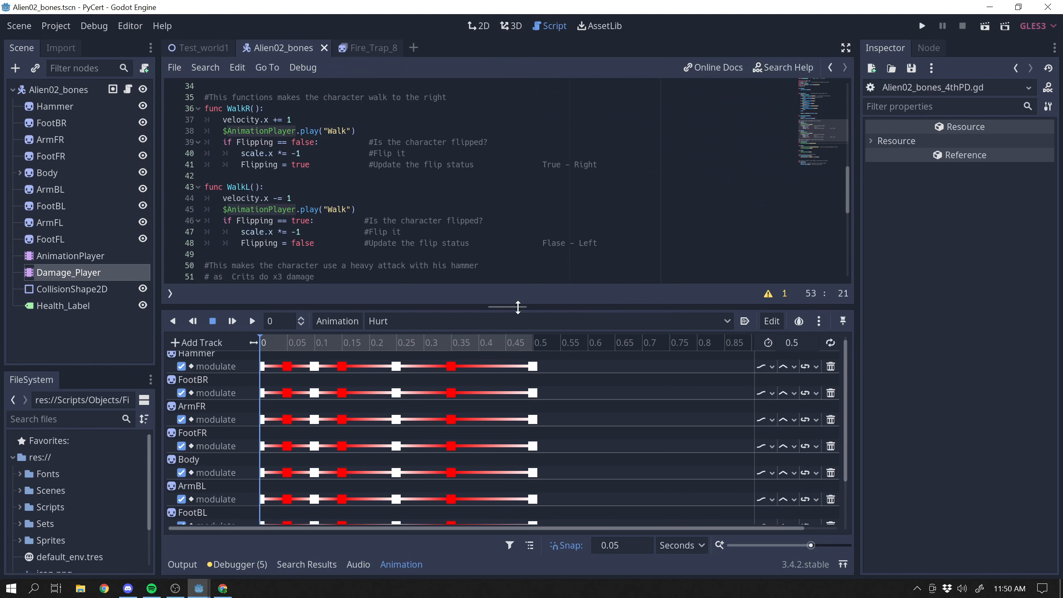
left_click(401, 564)
scroll(376, 302, "down", 1)
left_click(444, 467)
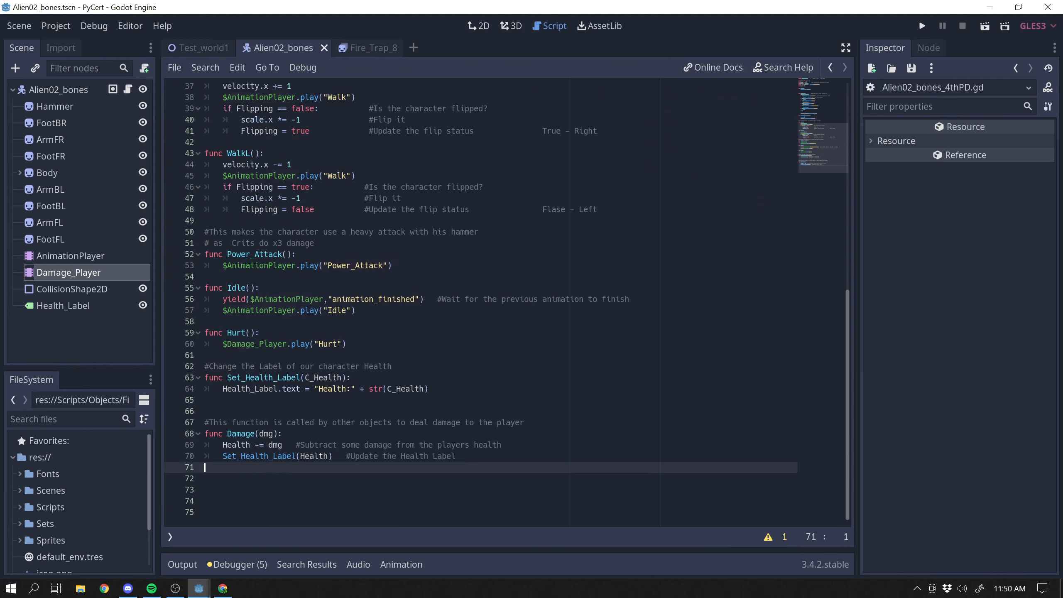
Step: Examine the Damage(dmg) function at the end of the alien's script
left_click(457, 456)
left_click(443, 445)
left_click(435, 467)
left_click_drag(424, 456, 422, 467)
left_click(408, 501)
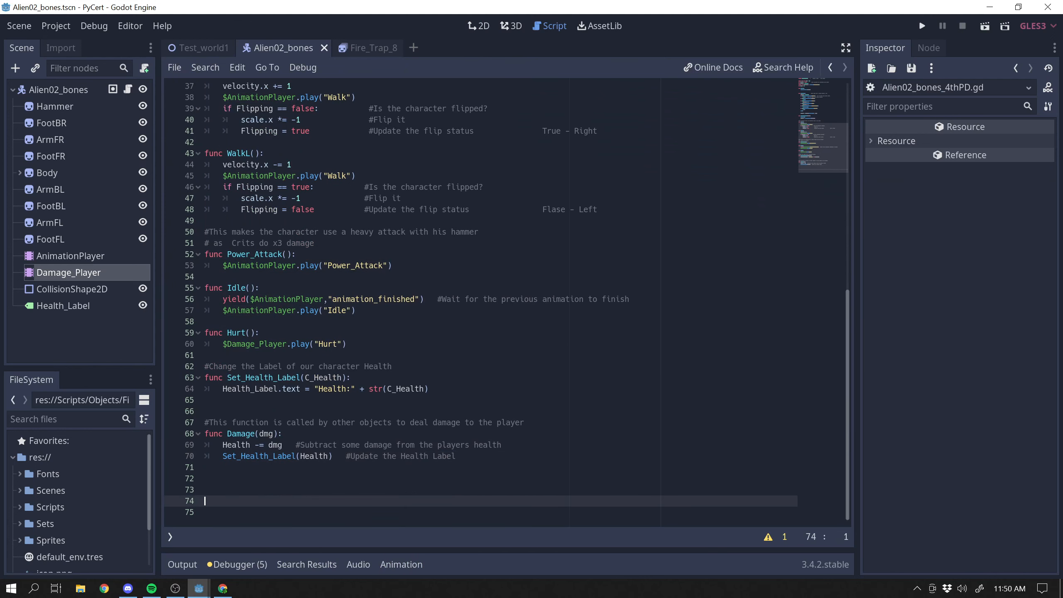
left_click(269, 455)
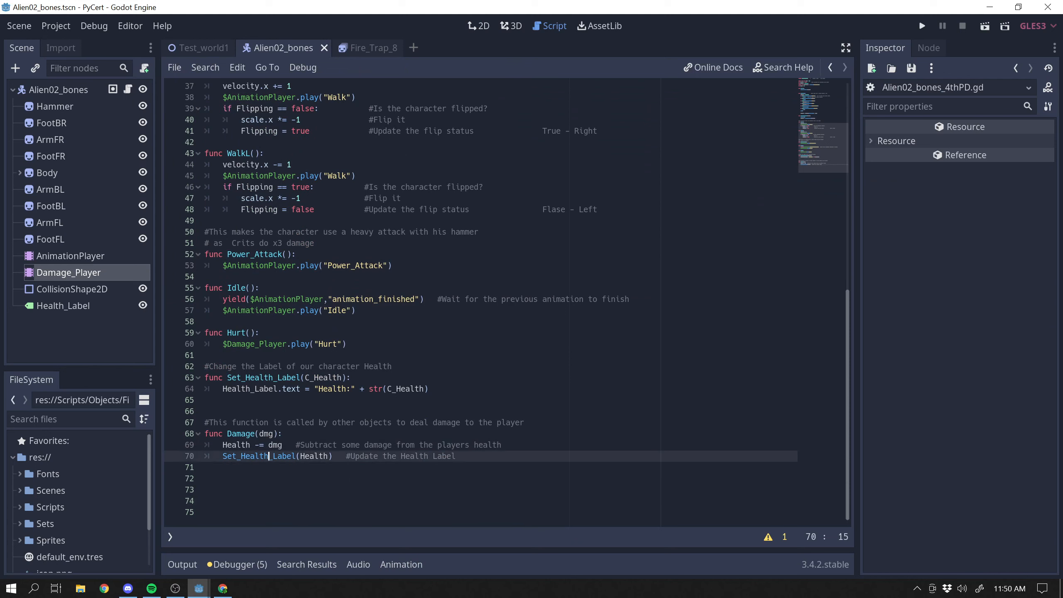
left_click_drag(457, 456, 176, 429)
left_click(205, 479)
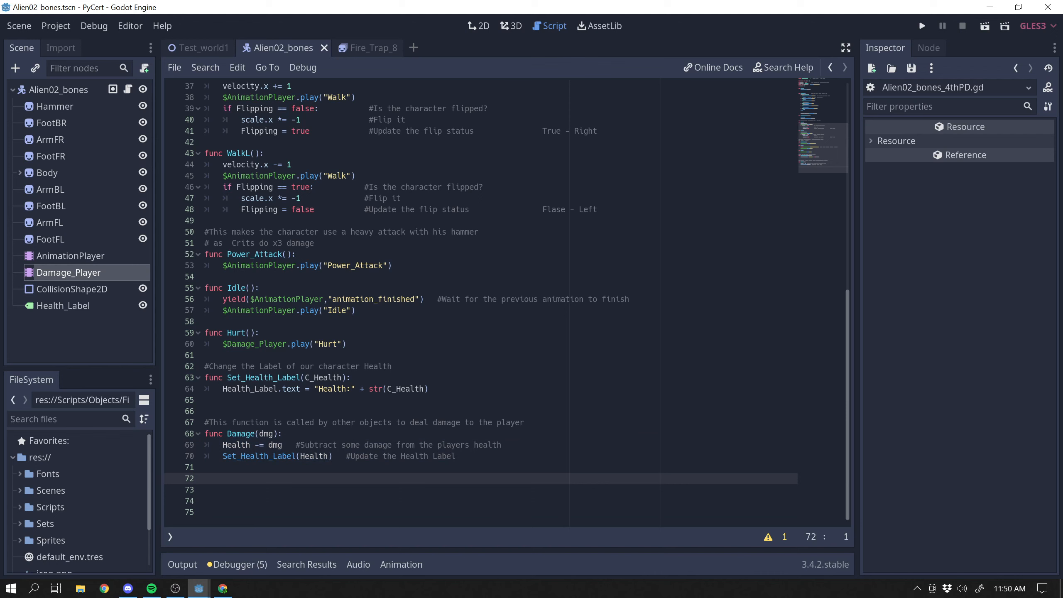
Step: Examine how Damage subtracts dmg from Health and passes Health to Set_Health_Label
double_click(236, 444)
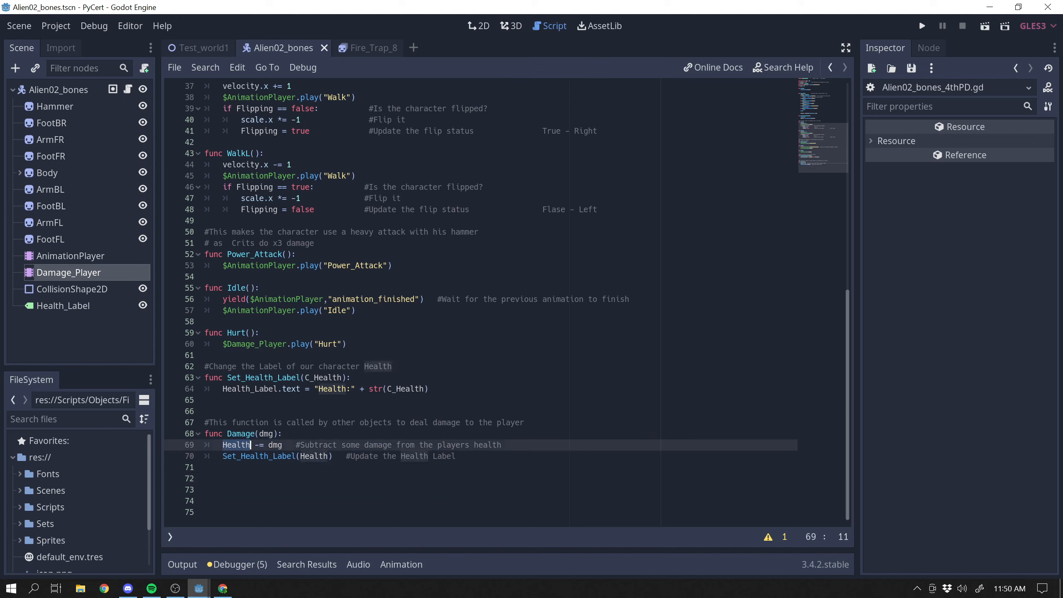
left_click_drag(268, 444, 287, 444)
left_click(205, 500)
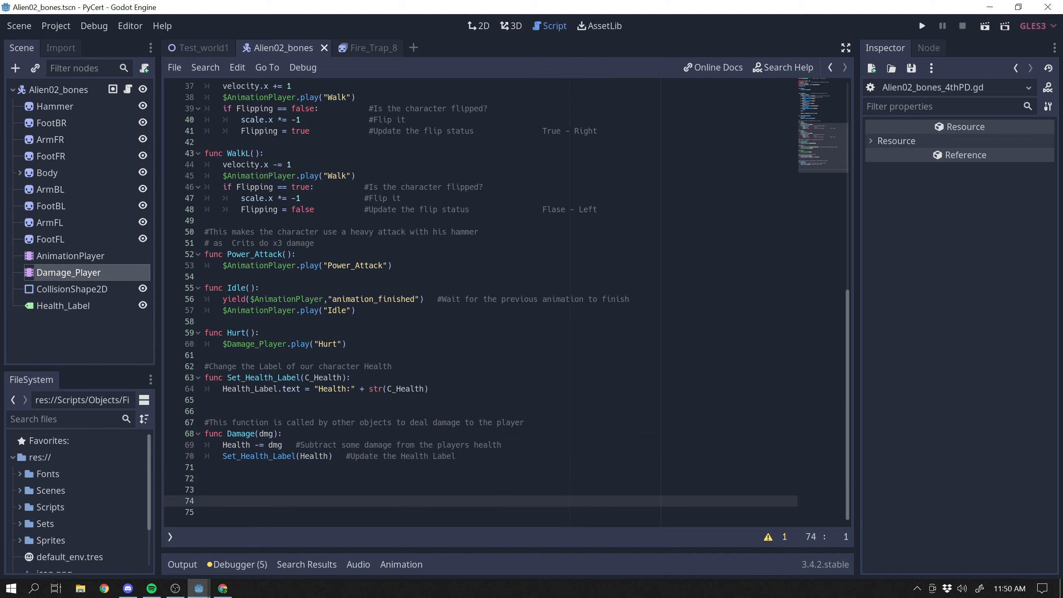
double_click(293, 456)
double_click(314, 455)
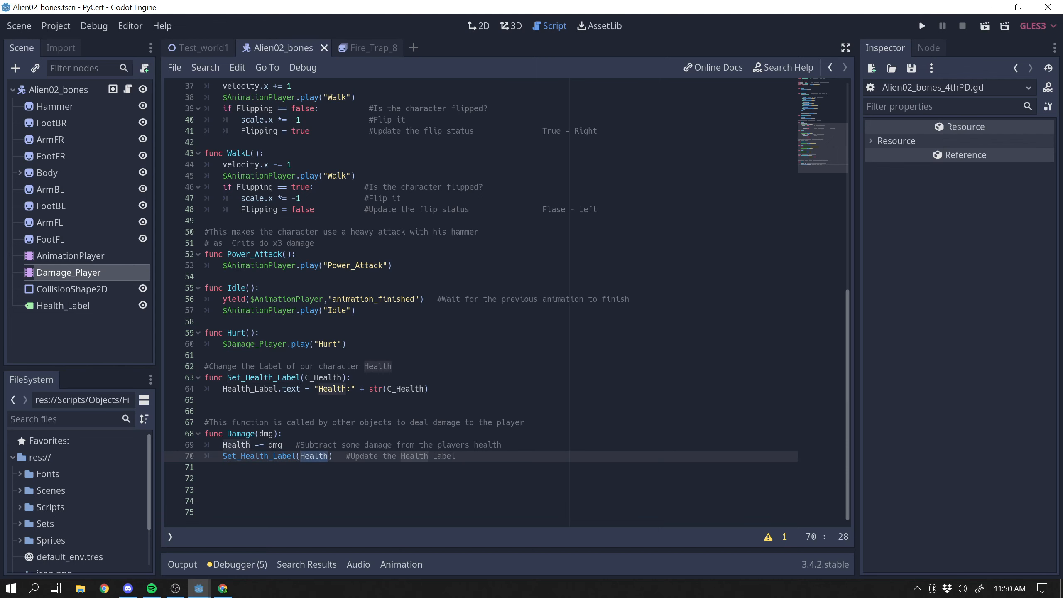
Step: Check the Health and Health_Label variable declarations and the label text line in Set_Health_Label
scroll(481, 300, "up", 10)
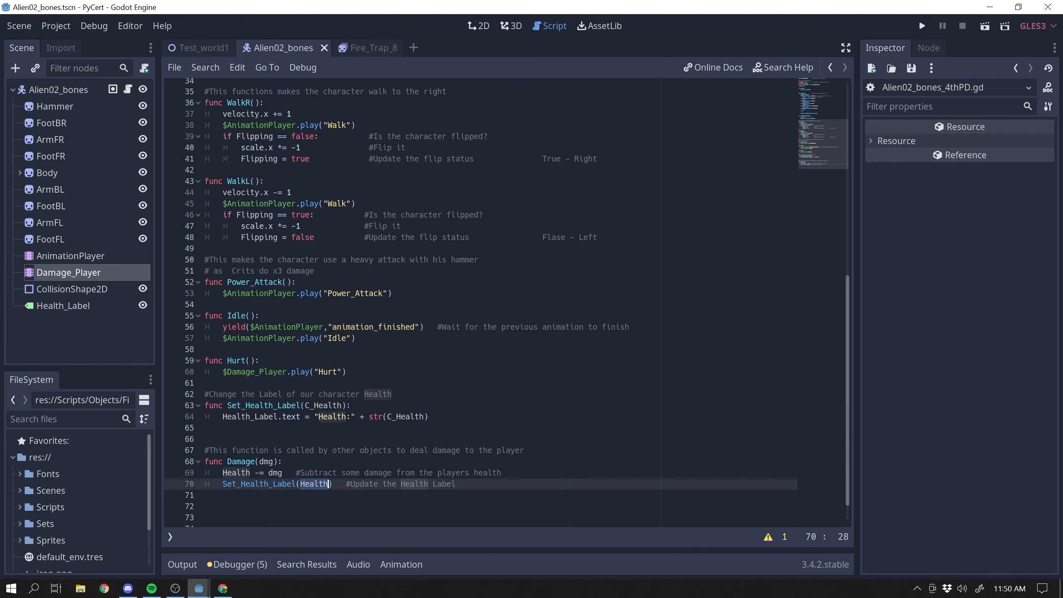
left_click_drag(279, 154, 255, 142)
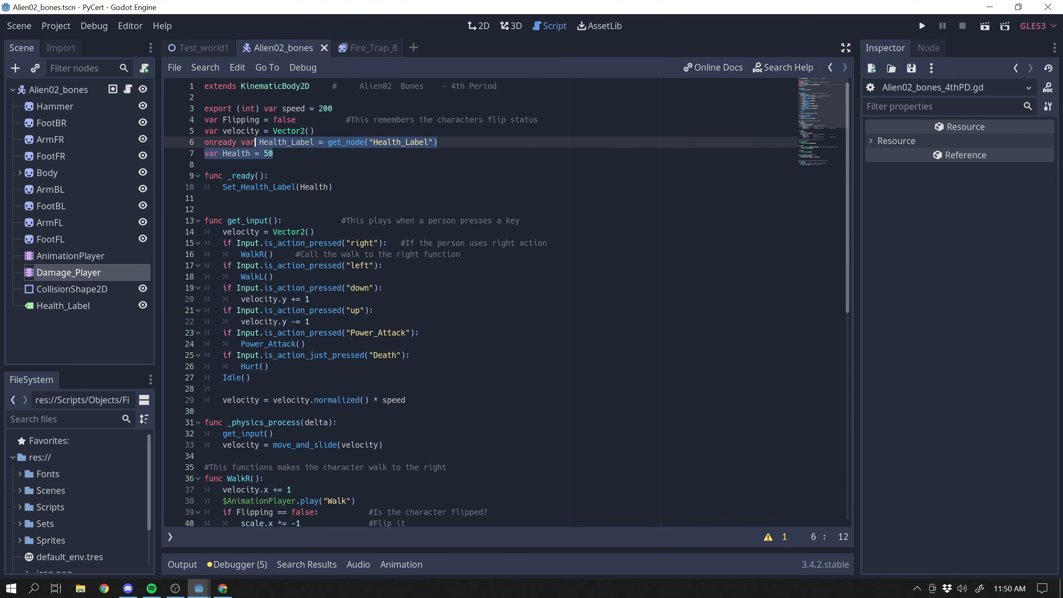
scroll(255, 145, "down", 11)
double_click(305, 490)
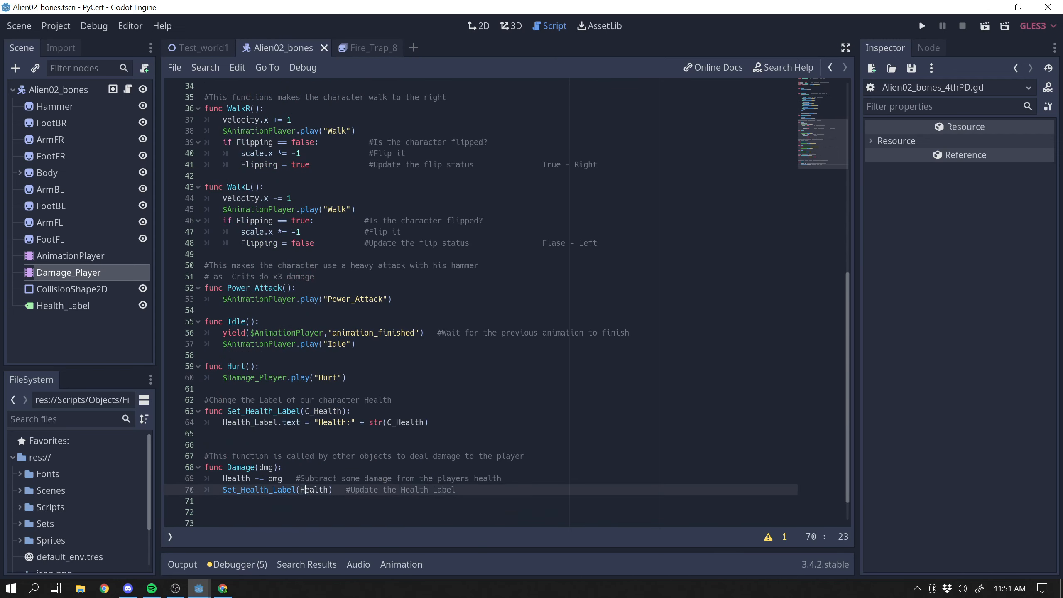
left_click(205, 444)
left_click(430, 422)
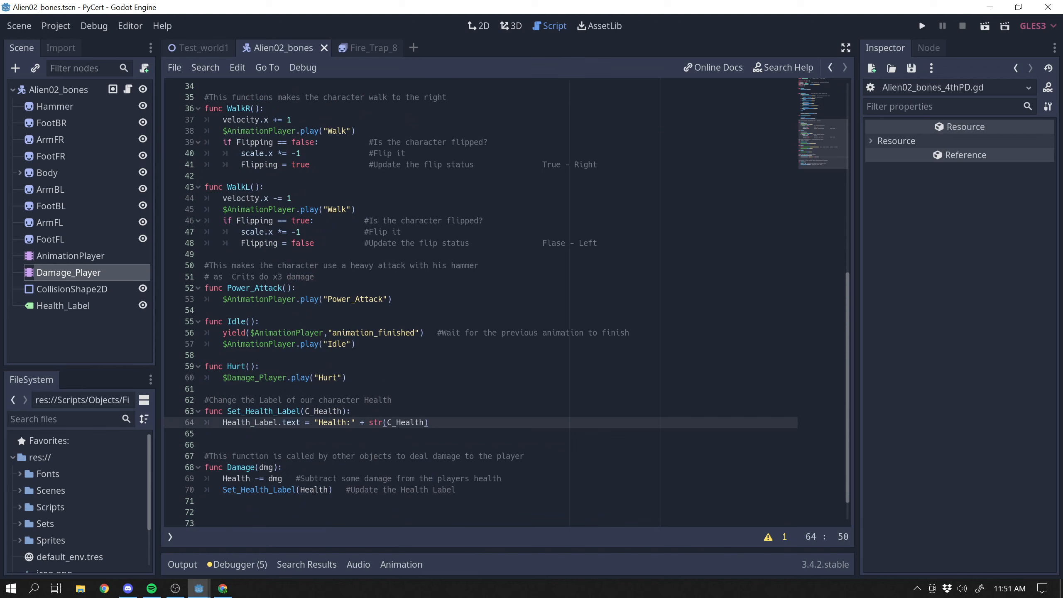
Step: Copy Hurt() from its function definition and add it as a call on a new last line of the Damage function
left_click_drag(227, 366, 255, 366)
key("ctrl+c")
scroll(255, 366, "down", 1)
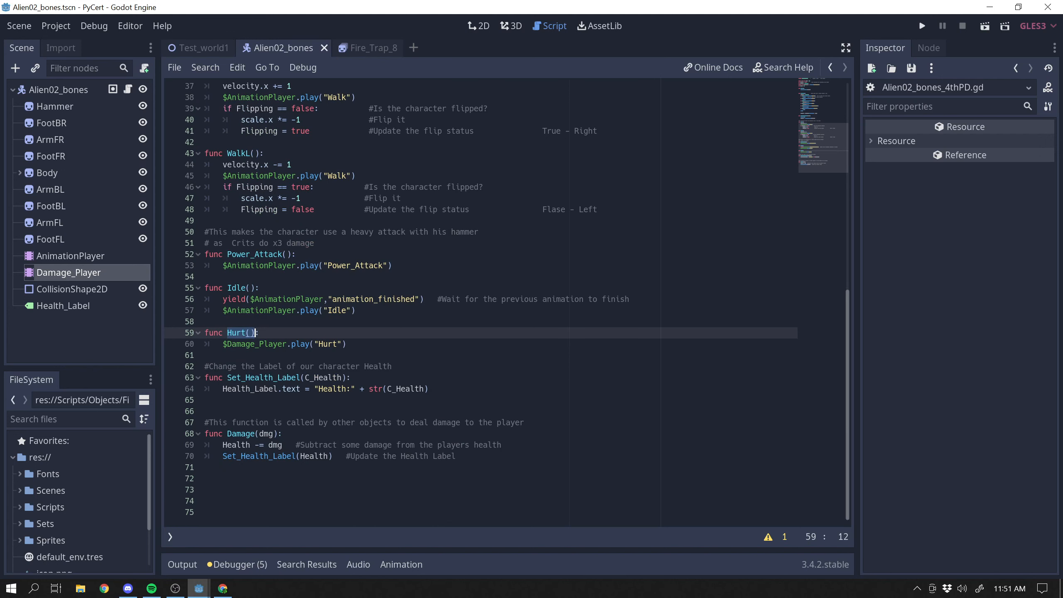
left_click(456, 456)
key("Return")
key("ctrl+v")
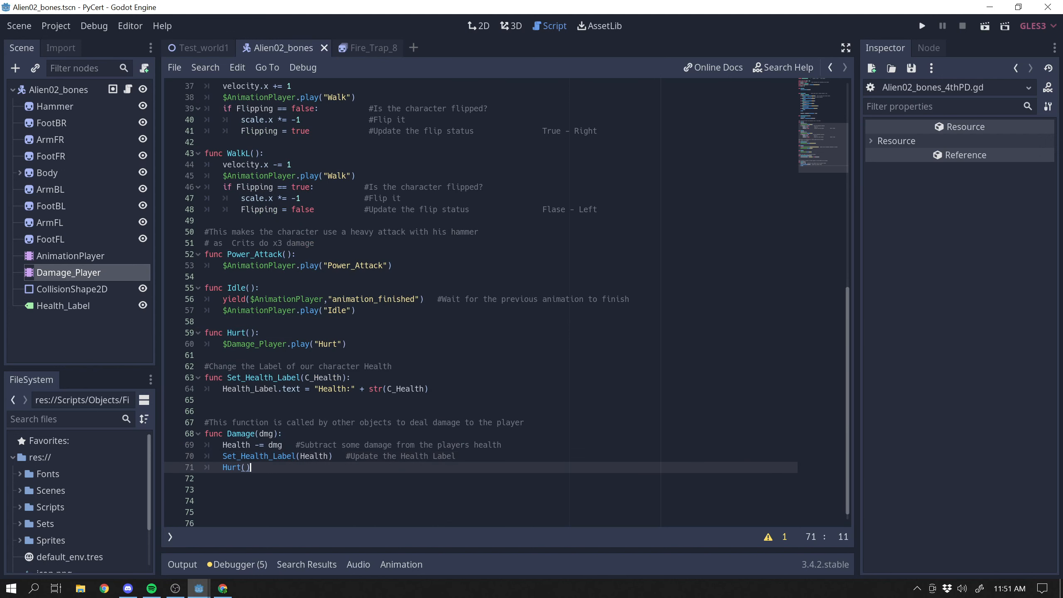
left_click(586, 512)
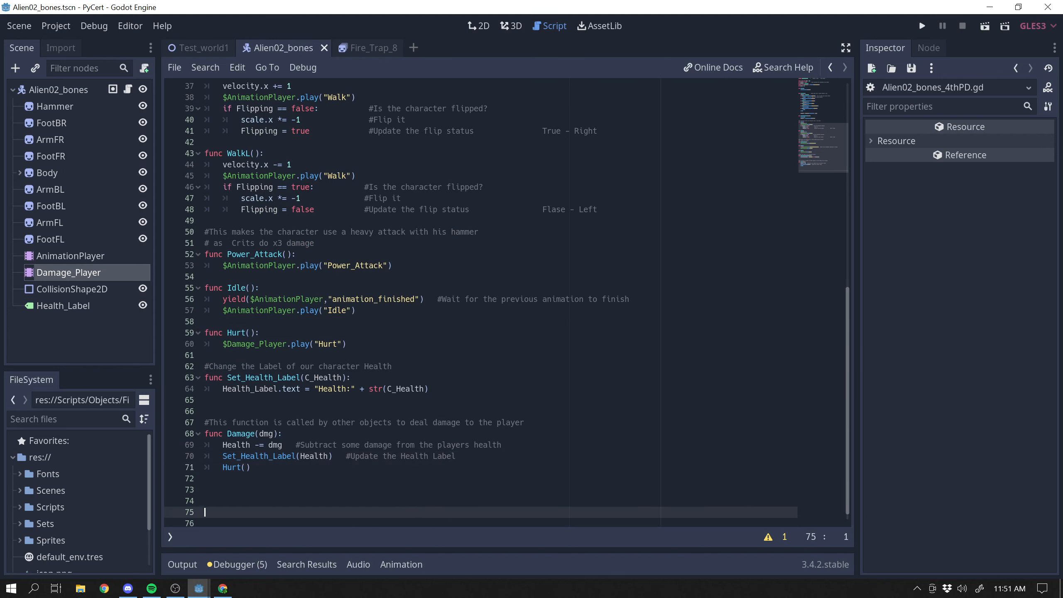
left_click(251, 467)
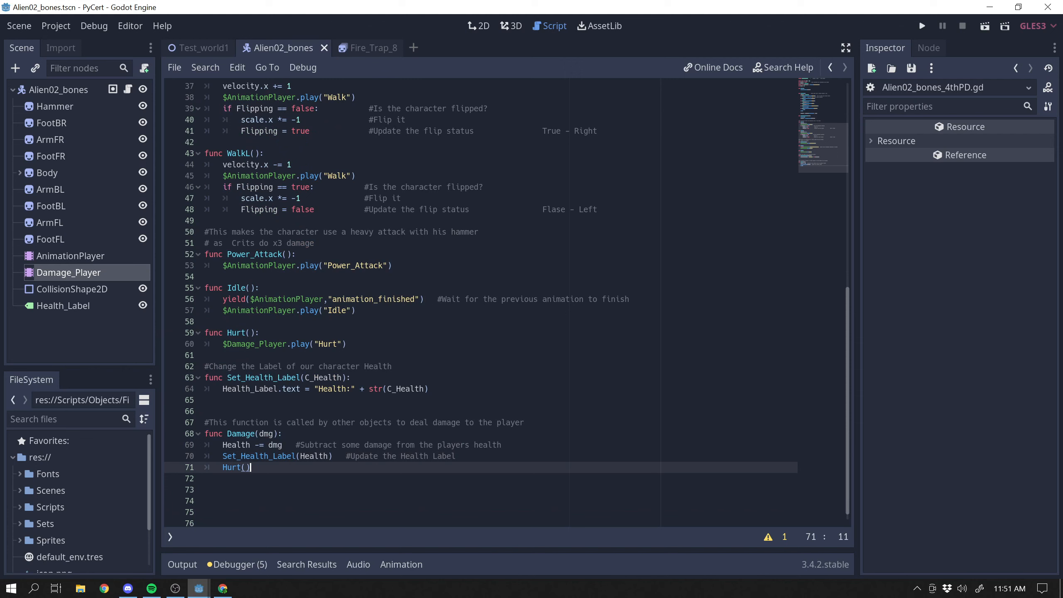
Step: Examine the Hurt function's $Damage_Player.play("Hurt") call and review the rest of the alien's script
left_click_drag(204, 332, 261, 333)
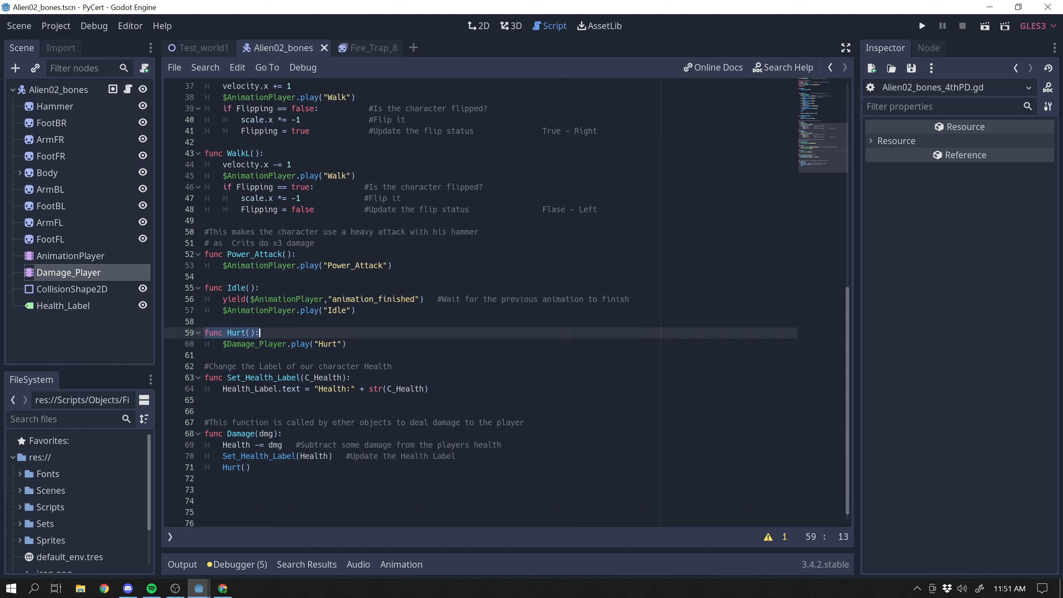
left_click(232, 344)
double_click(232, 344)
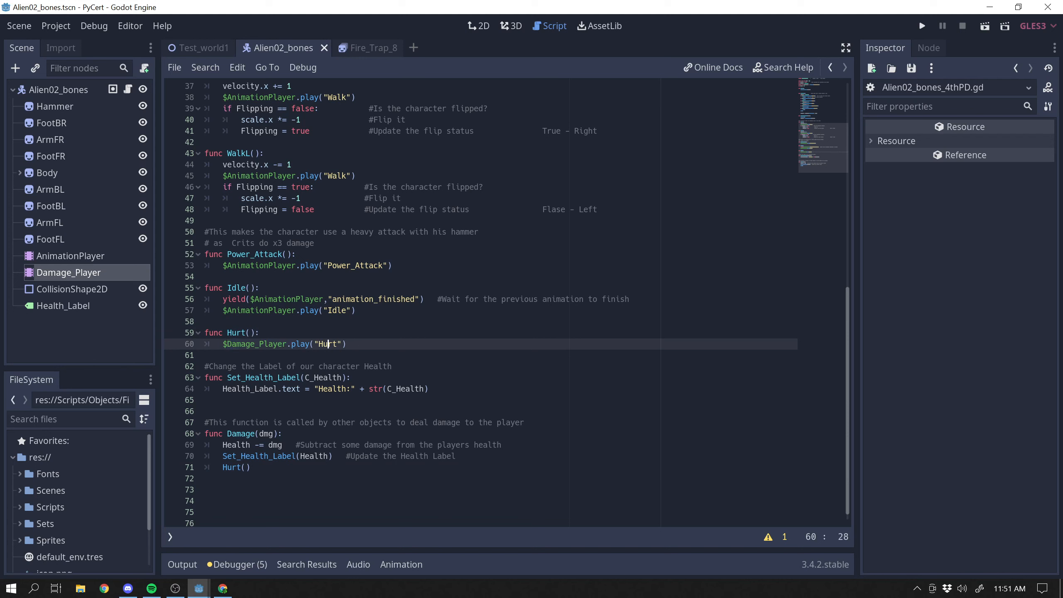
double_click(328, 344)
left_click(326, 400)
scroll(326, 400, "up", 4)
scroll(481, 301, "up", 8)
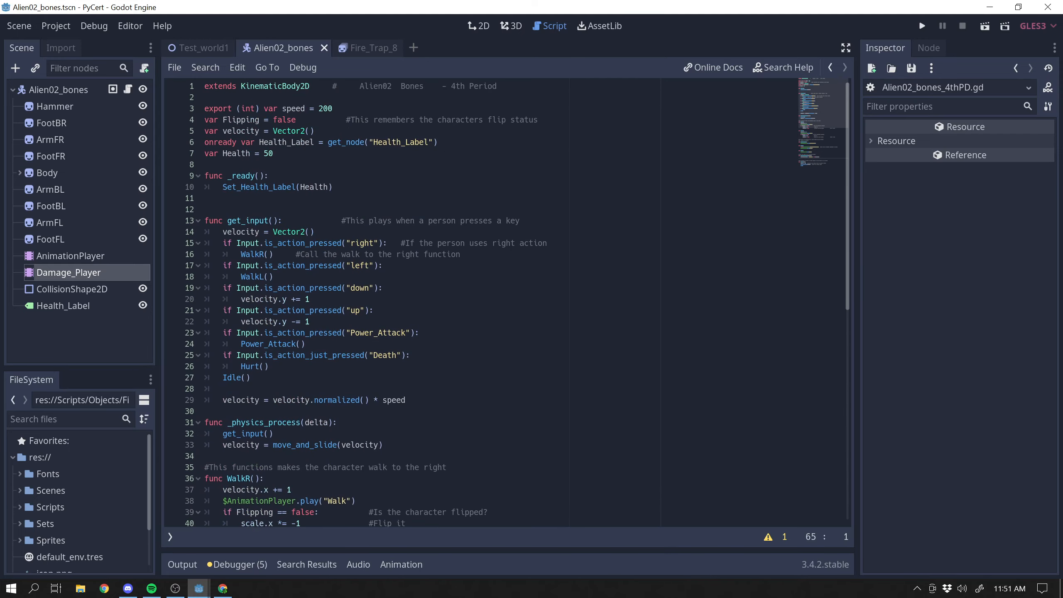
scroll(481, 301, "down", 12)
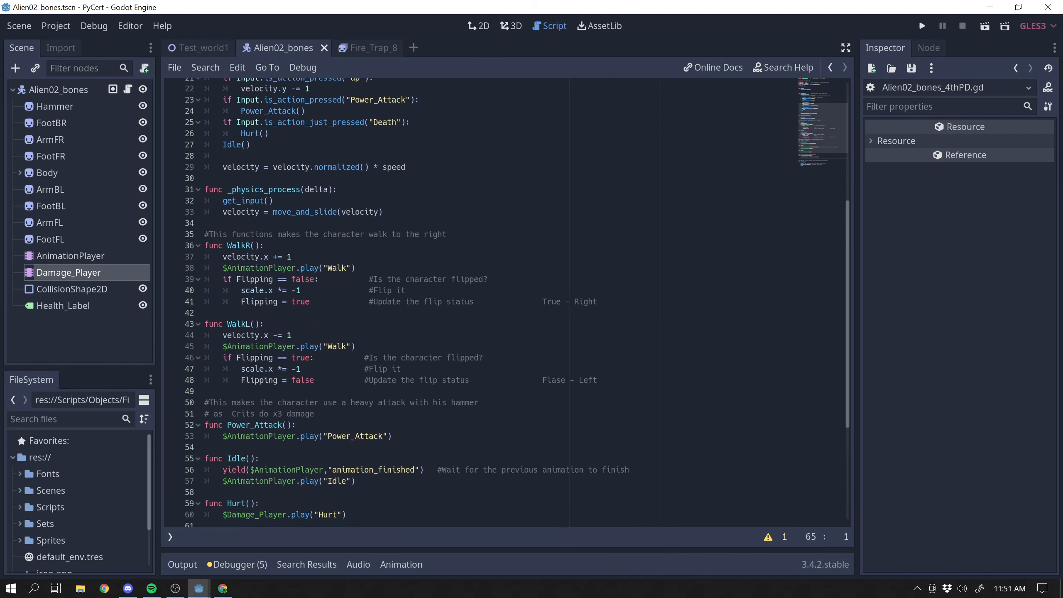
Step: Run the Test_world1 scene and move the game window up to clear the view
left_click(233, 47)
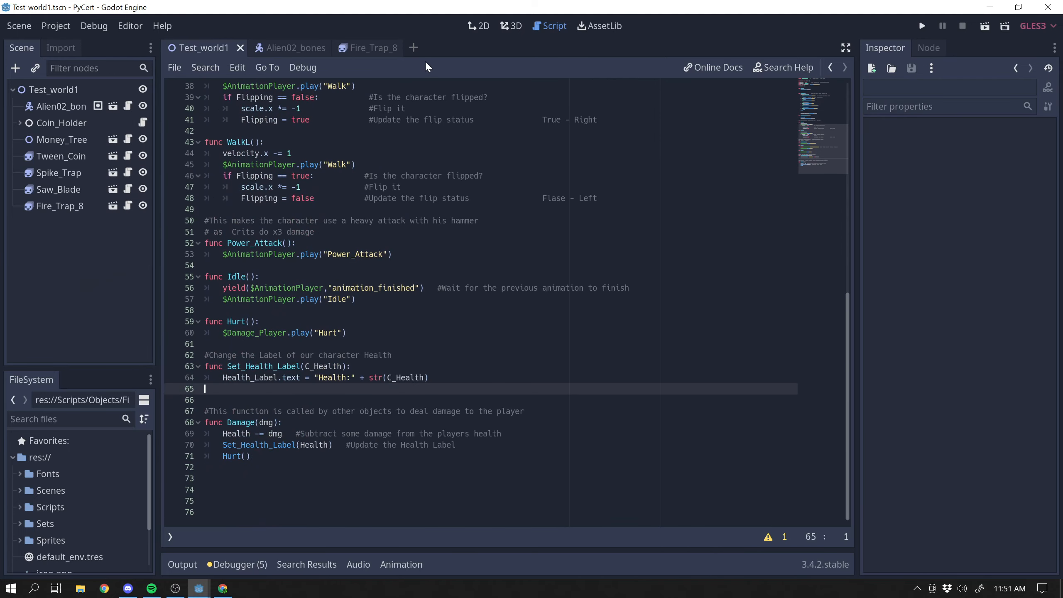
left_click(982, 28)
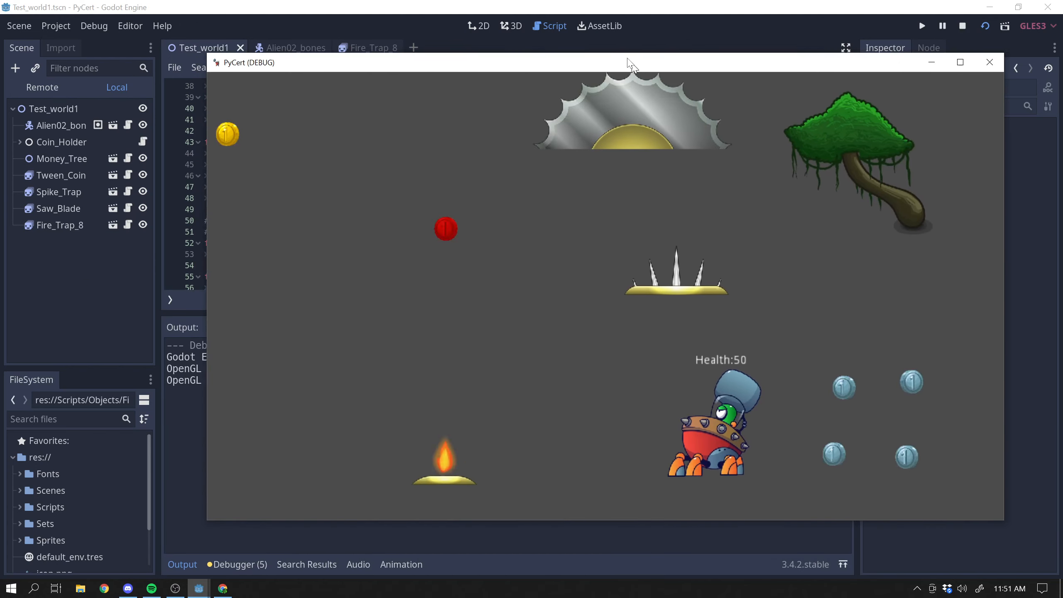
left_click_drag(630, 63, 605, 33)
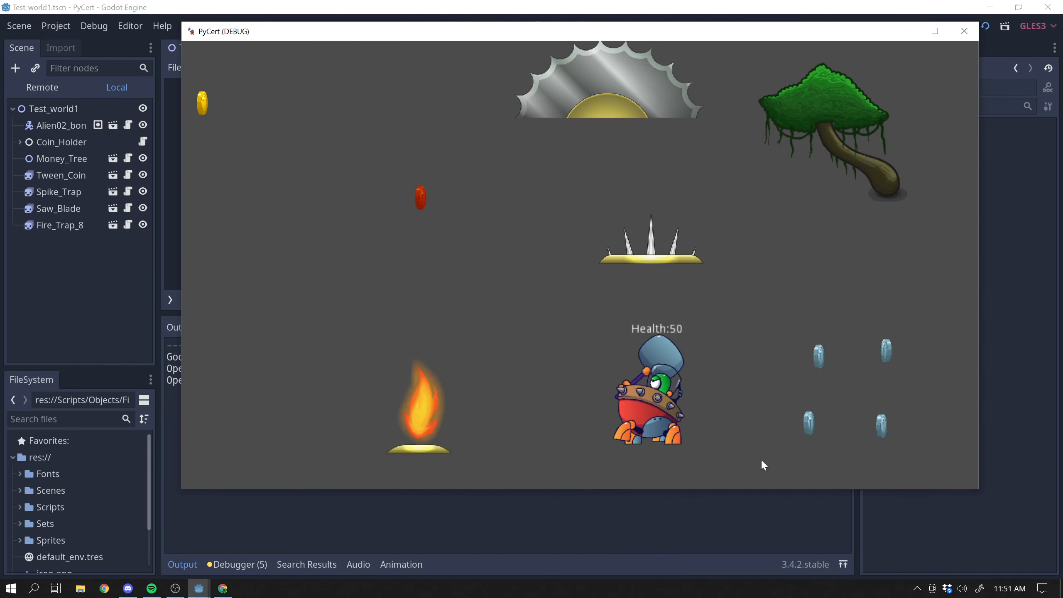
Step: Walk the alien repeatedly into and away from the fire trap to test the damage and the Hurt flash
key("a")
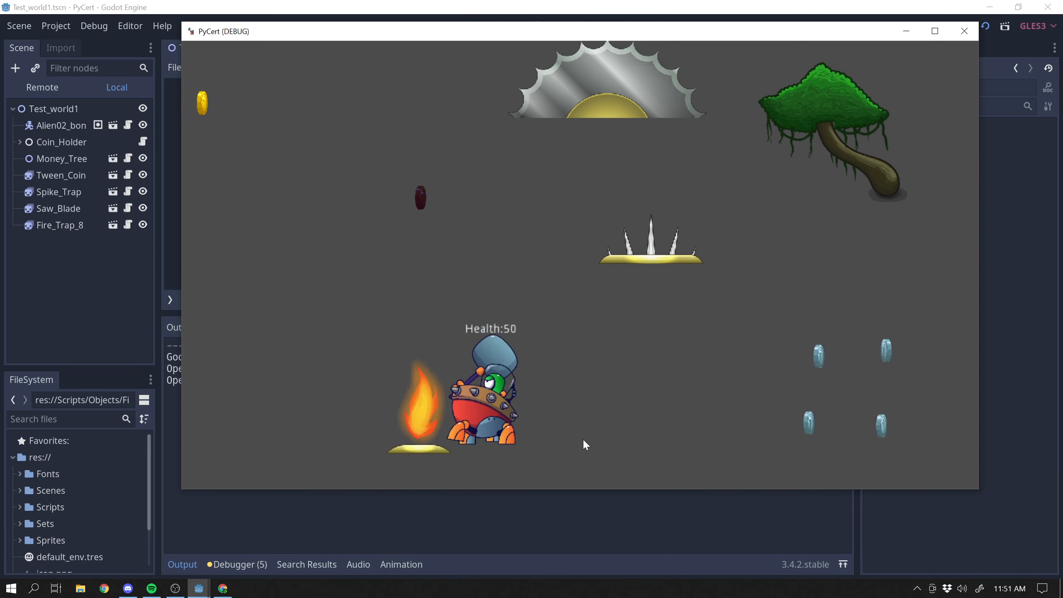
key("d")
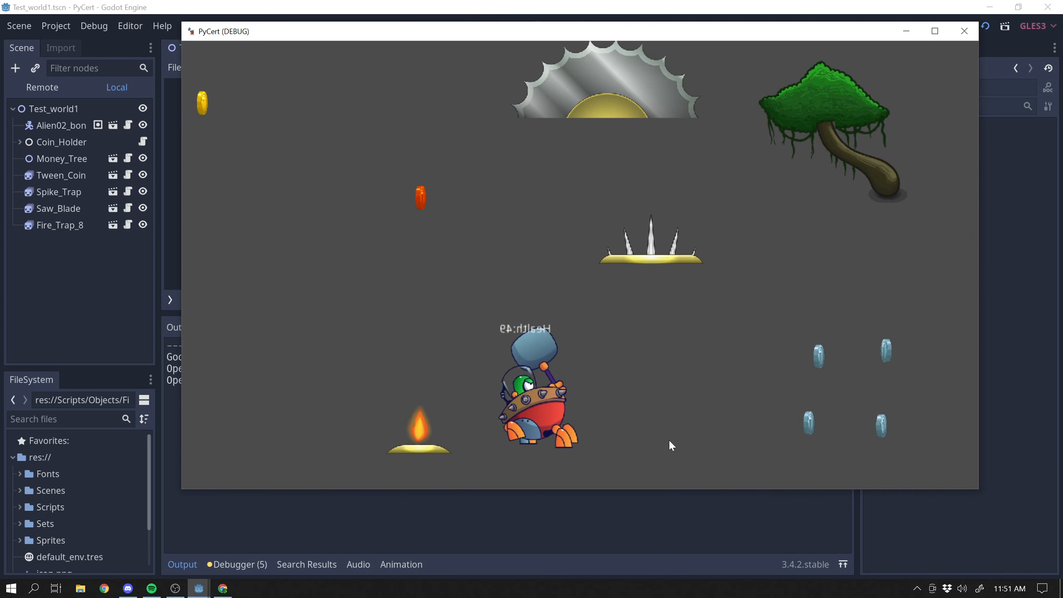
key("a")
key("d")
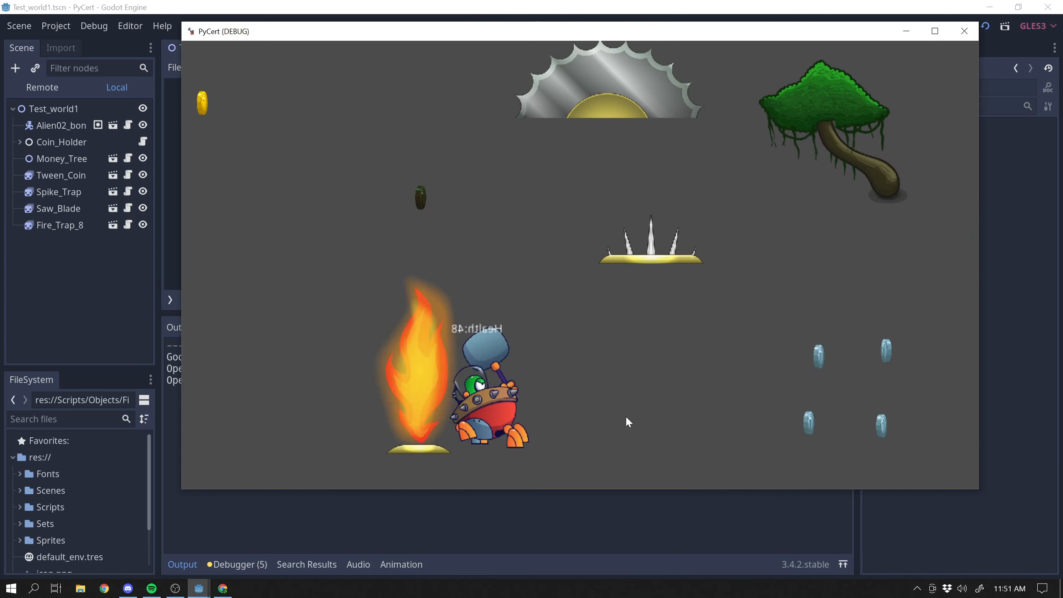
key("a")
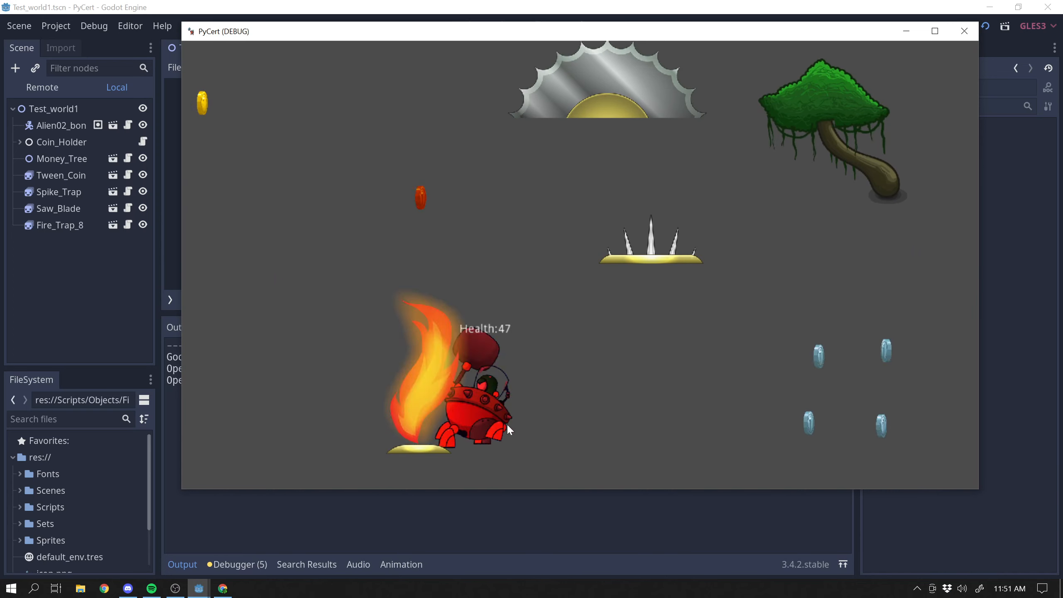
key("d")
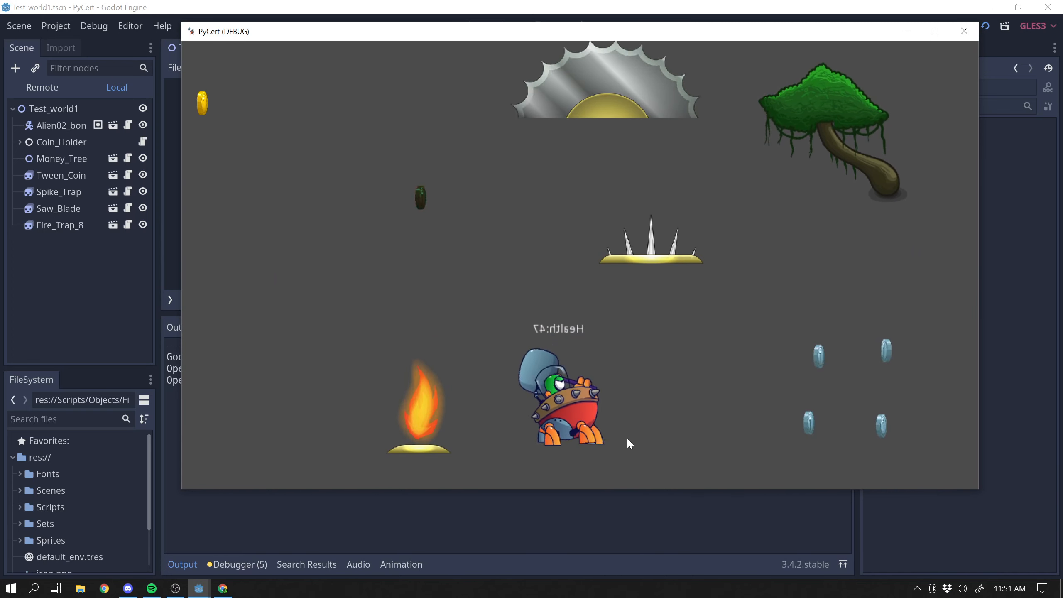
Step: Move the alien in and out of the fire trap a few more times, and close the running game and its output log
key("a")
key("d")
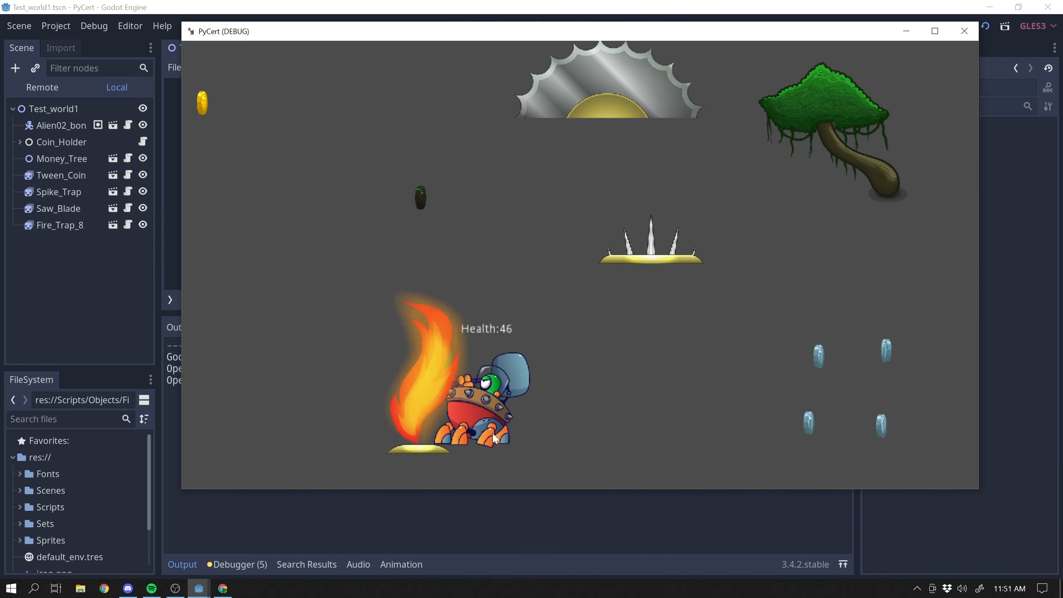
key("a")
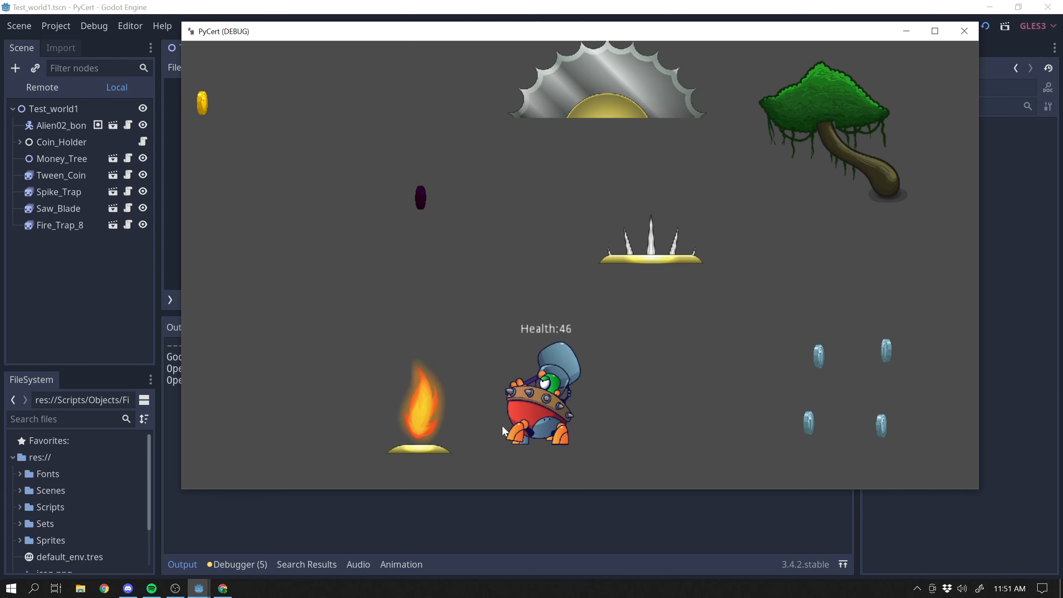
key("d")
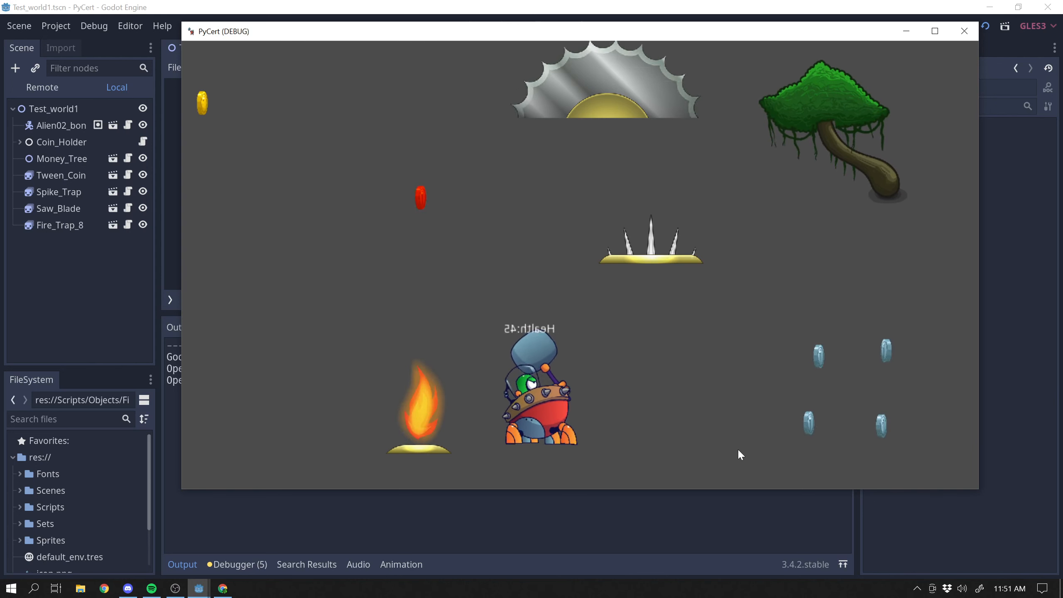
key("w")
key("a")
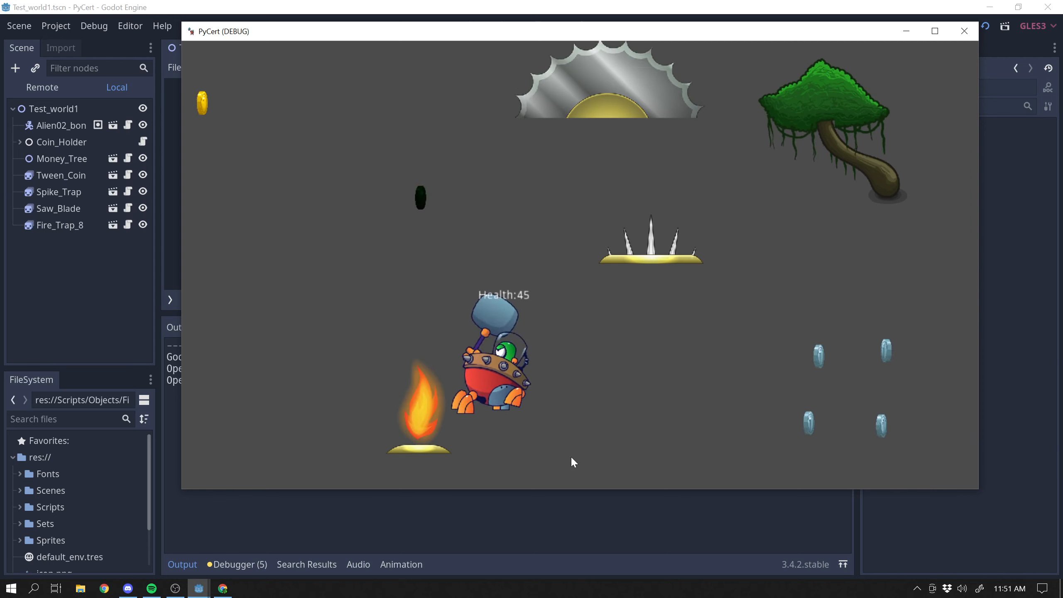
key("d")
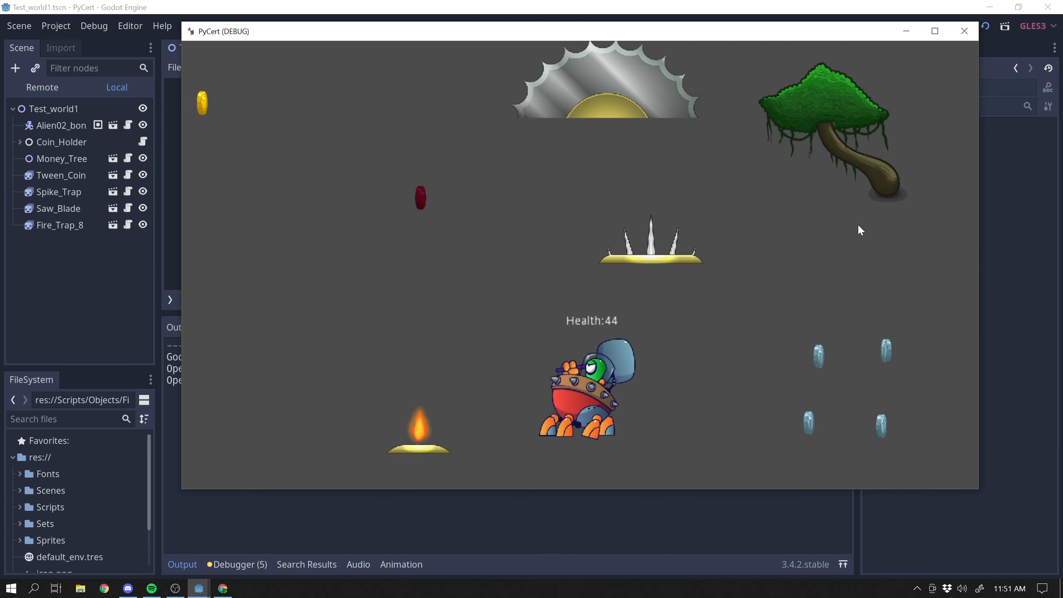
left_click(963, 31)
left_click(182, 564)
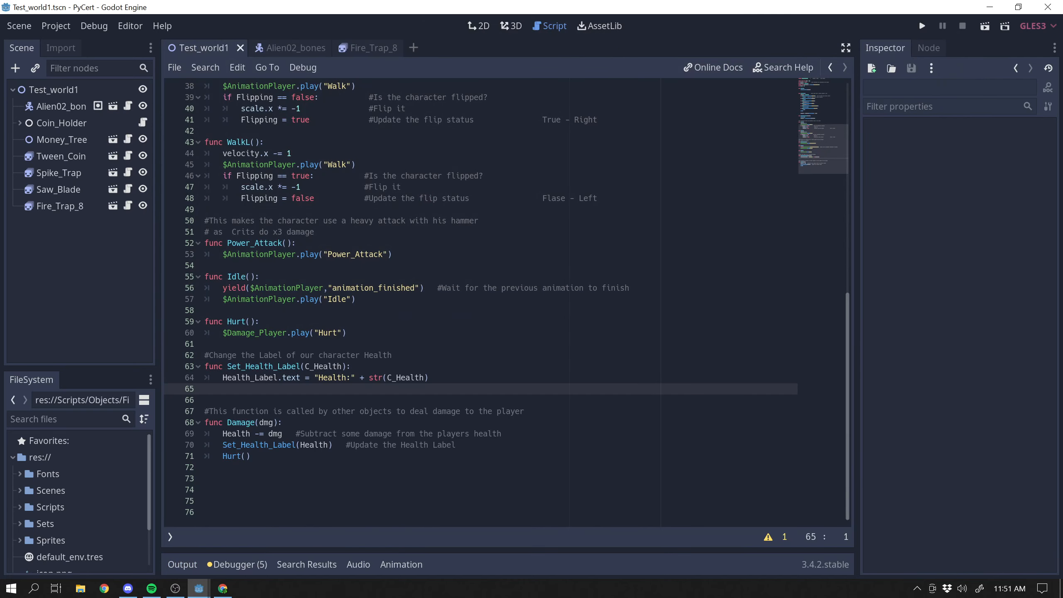
Step: Examine the Damage function with its Hurt() call and the $Damage_Player.play("Hurt") line inside the Hurt function
left_click_drag(254, 456, 202, 411)
left_click(252, 456)
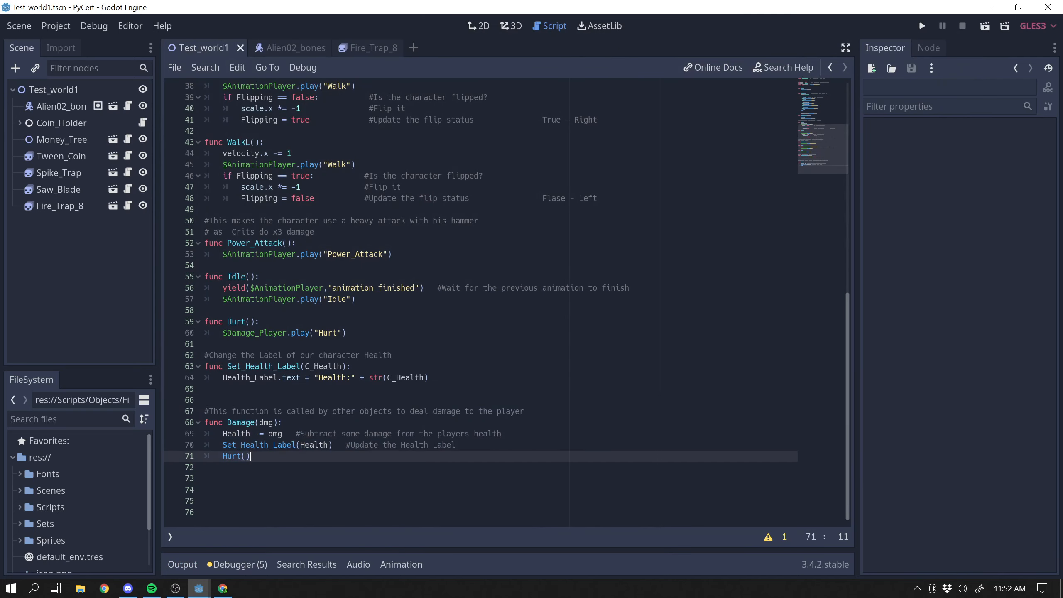
left_click(196, 335)
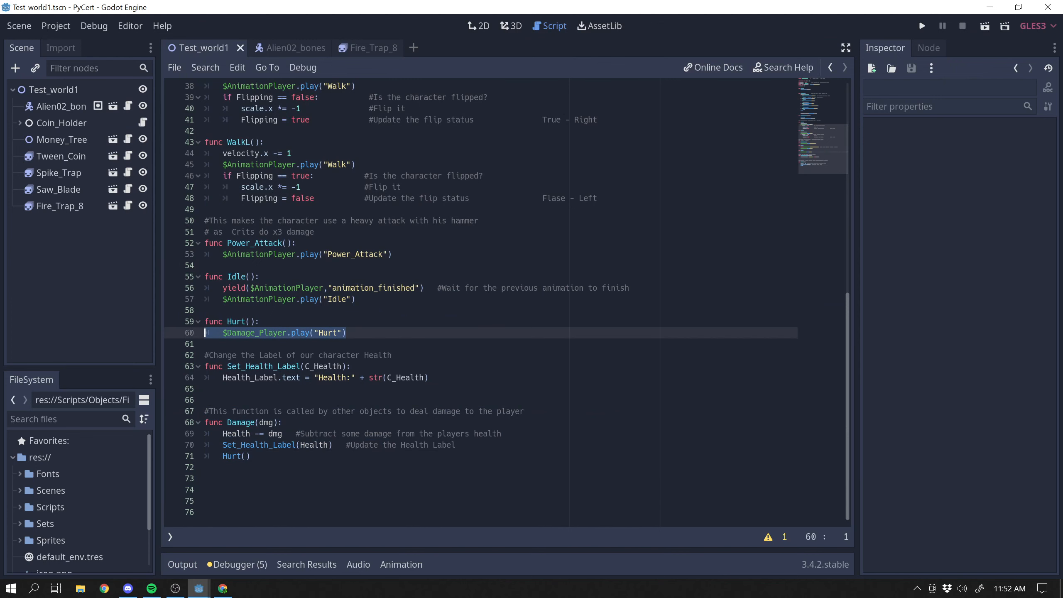
Step: Review the alien's whole script at a smaller text size, from the get_input function through the movement and attack functions to Damage
scroll(196, 335, "up", 9)
scroll(196, 335, "down", 8)
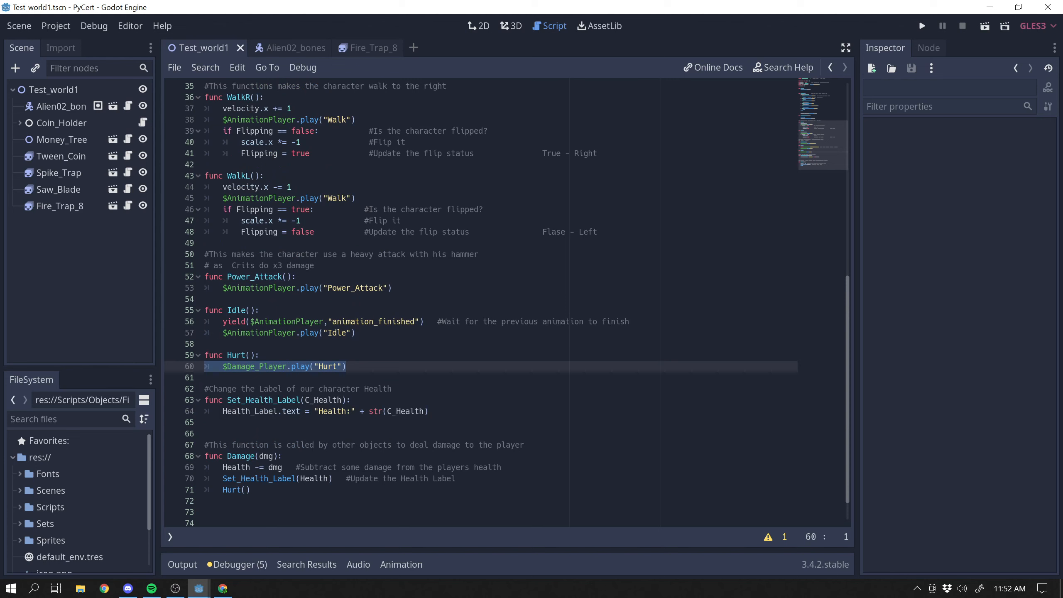
scroll(705, 327, "down", 5, "ctrl")
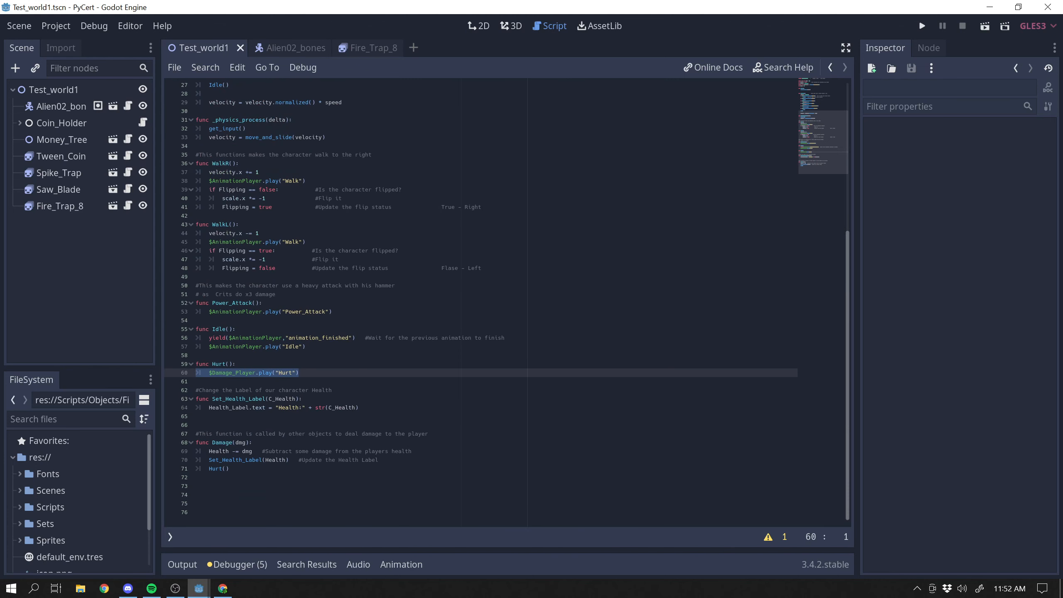
scroll(704, 328, "down", 3, "ctrl")
scroll(502, 304, "down", 4)
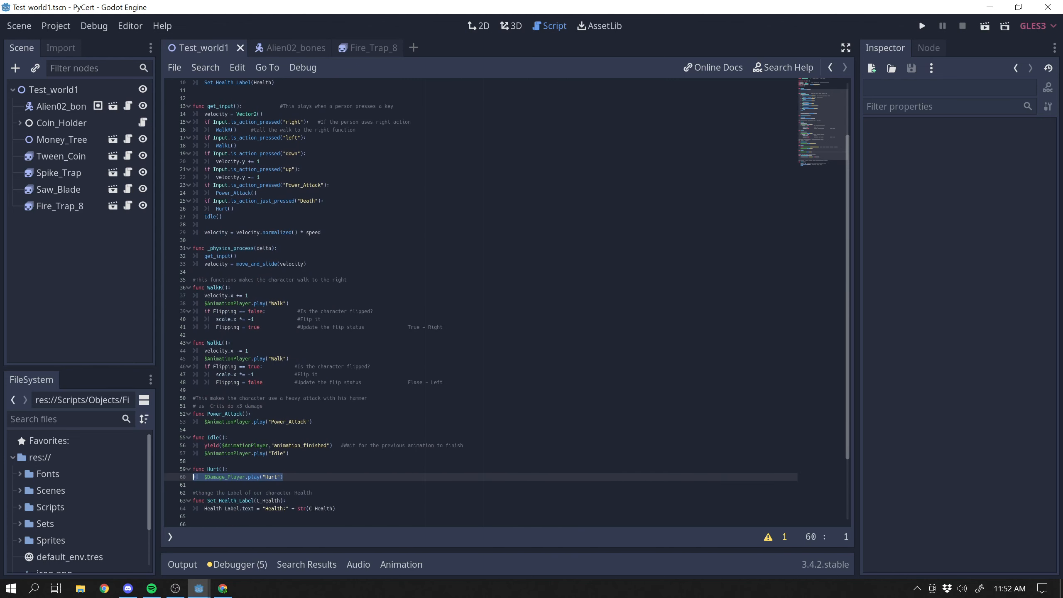
left_click(376, 361)
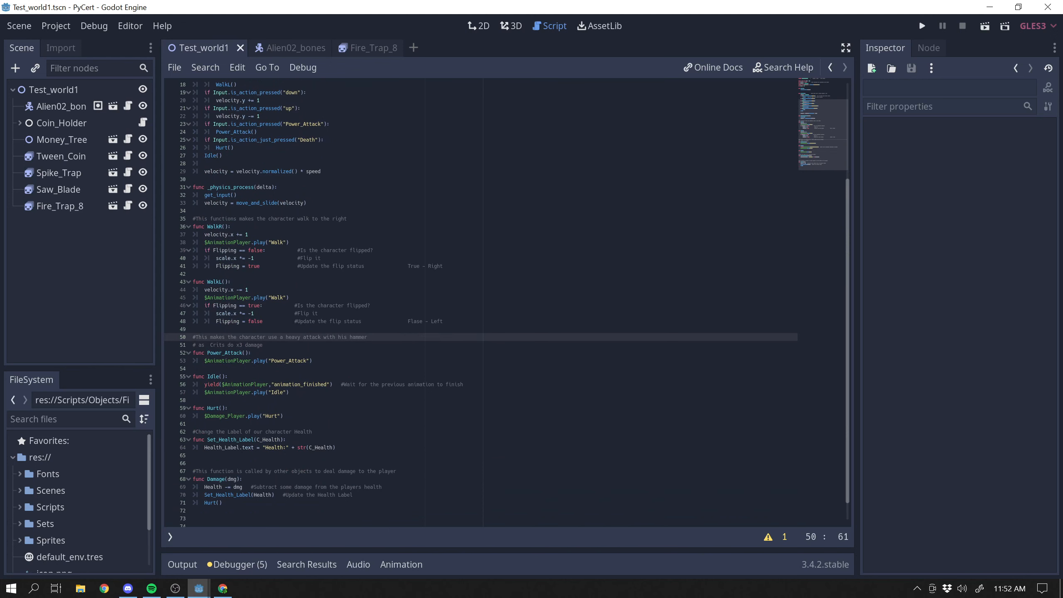
scroll(507, 299, "down", 1)
scroll(508, 301, "up", 1)
scroll(482, 303, "up", 4, "ctrl")
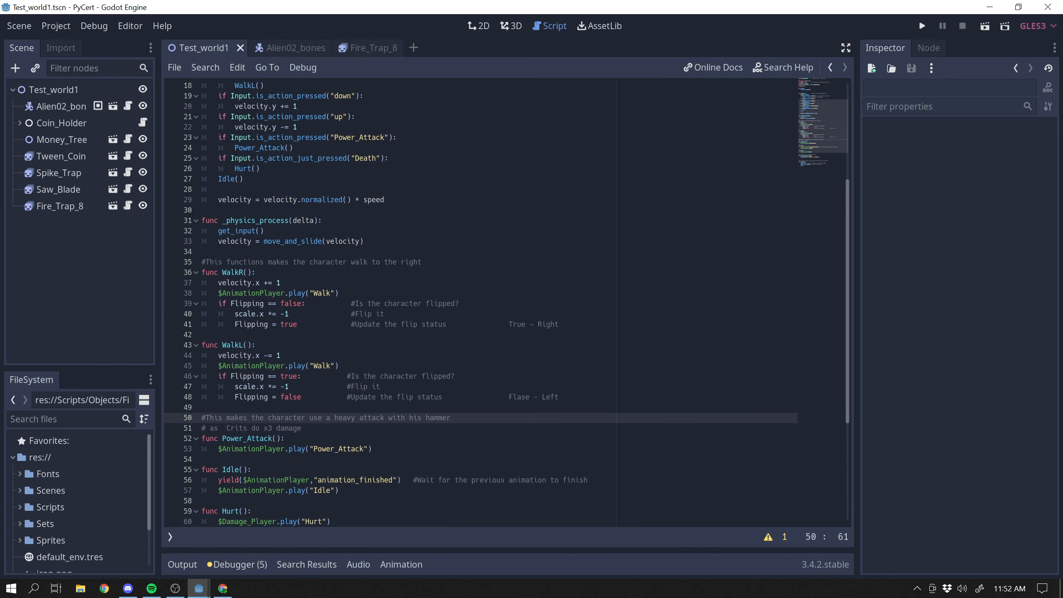
scroll(481, 303, "down", 1, "ctrl")
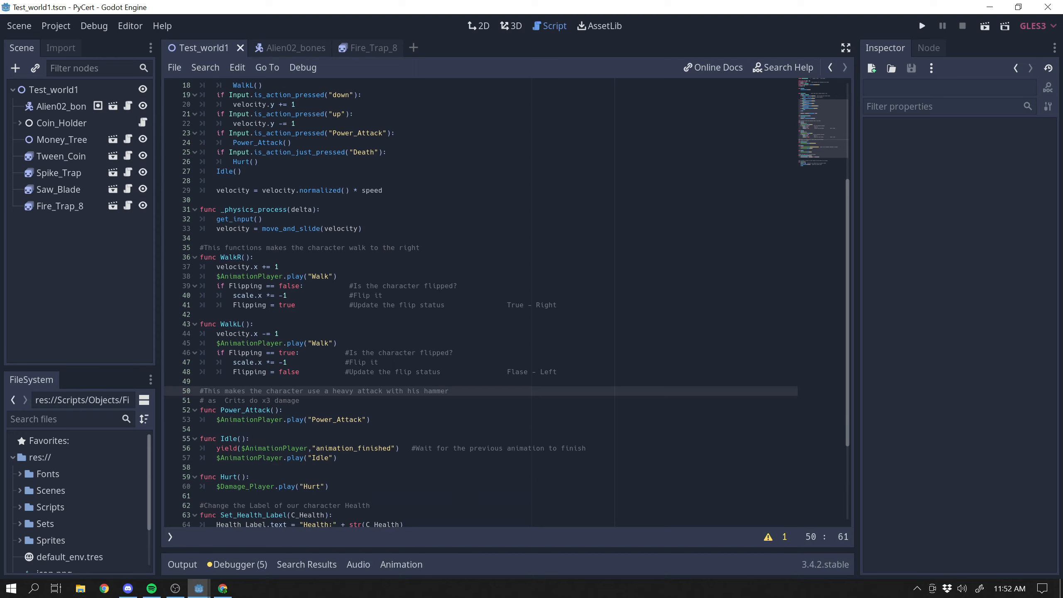